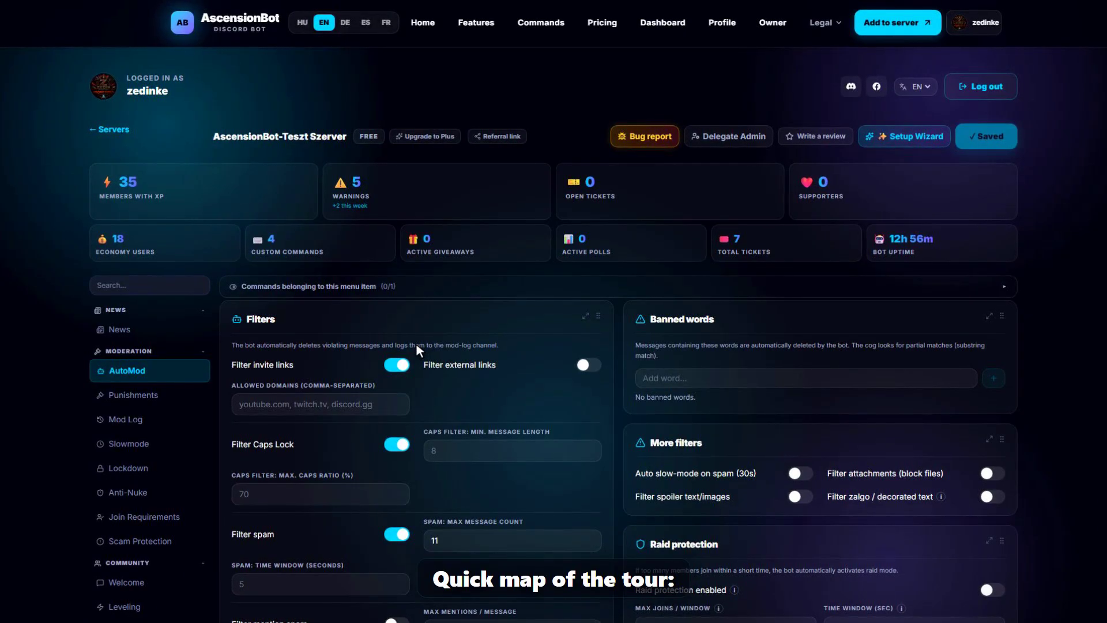
Step: Look over the AutoMod page's filter, banned-word, test message, bypass, raid protection and anti-spam sections
scroll(682, 319, "down", 8)
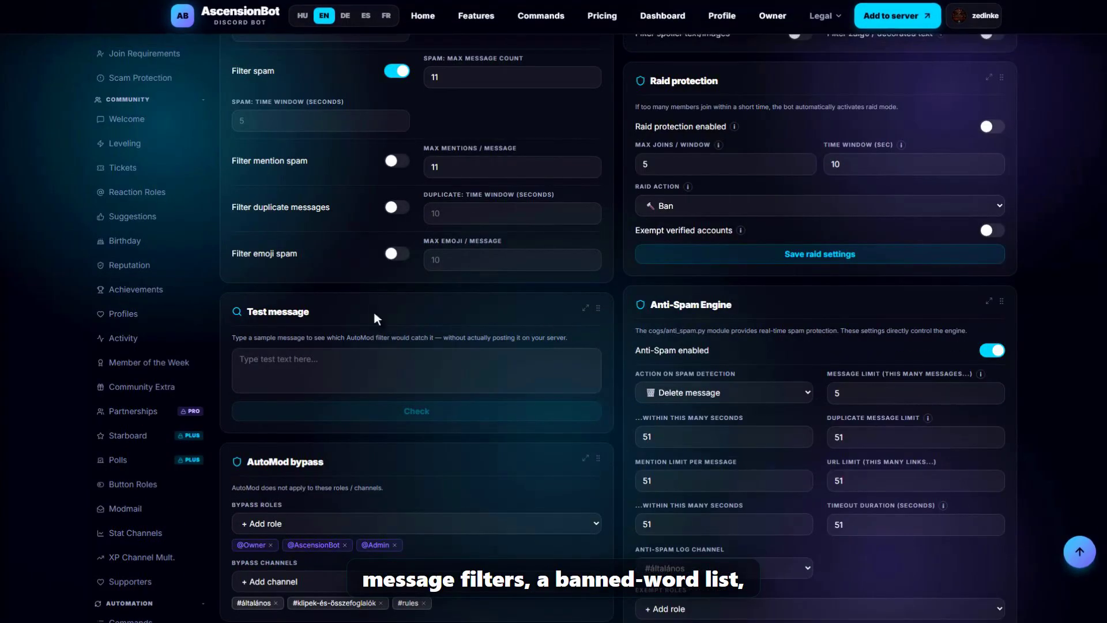
scroll(278, 310, "up", 6)
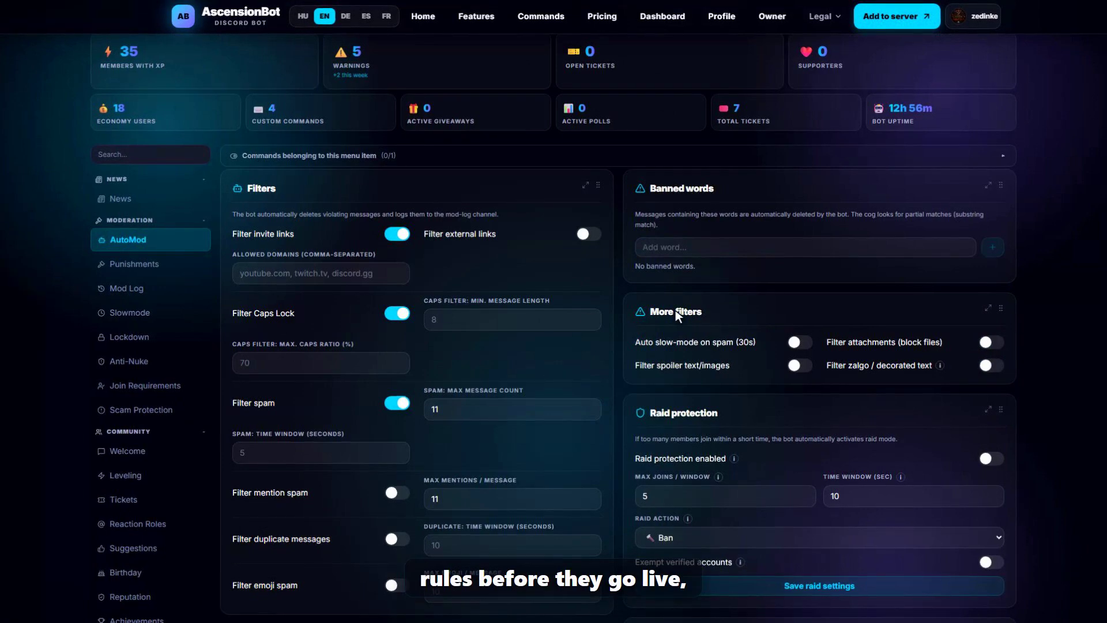
scroll(646, 312, "down", 8)
scroll(287, 314, "up", 6)
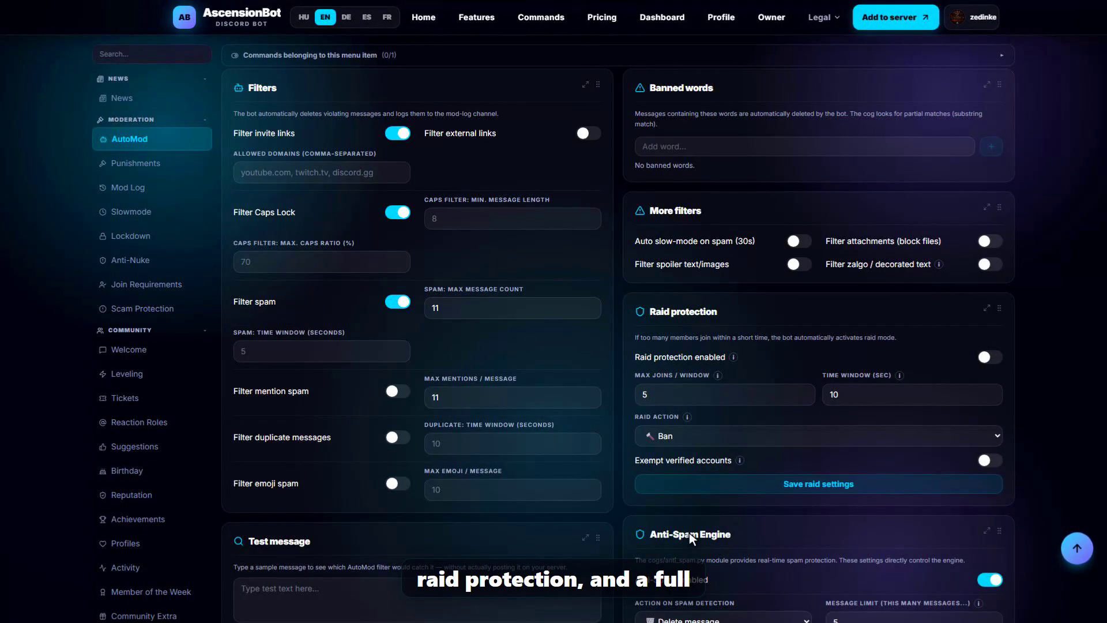
scroll(690, 532, "up", 4)
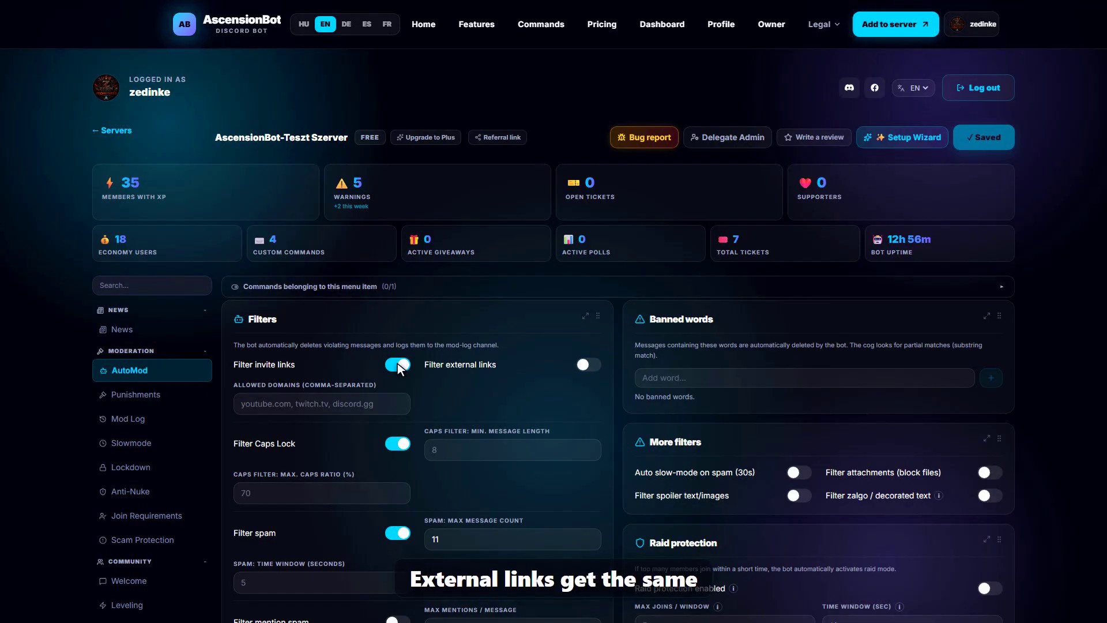
Step: Enable the external links filter and allow the domains youtube.com, twitch.tv, discord.gg
left_click(588, 365)
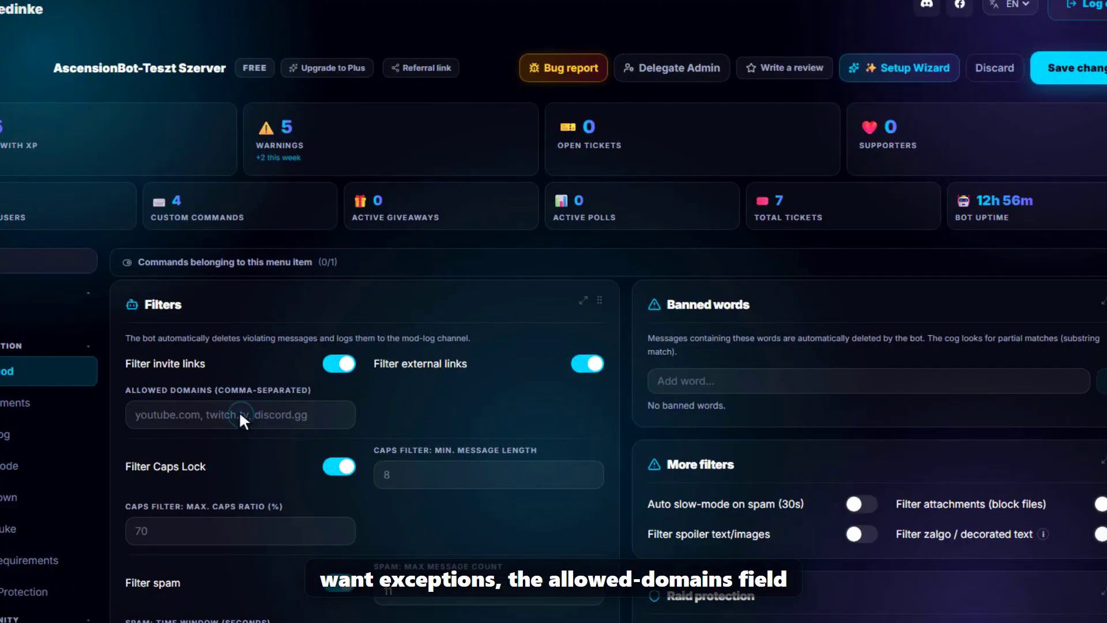
left_click(239, 410)
type("youtube.com, twitch.tv, discord.gg")
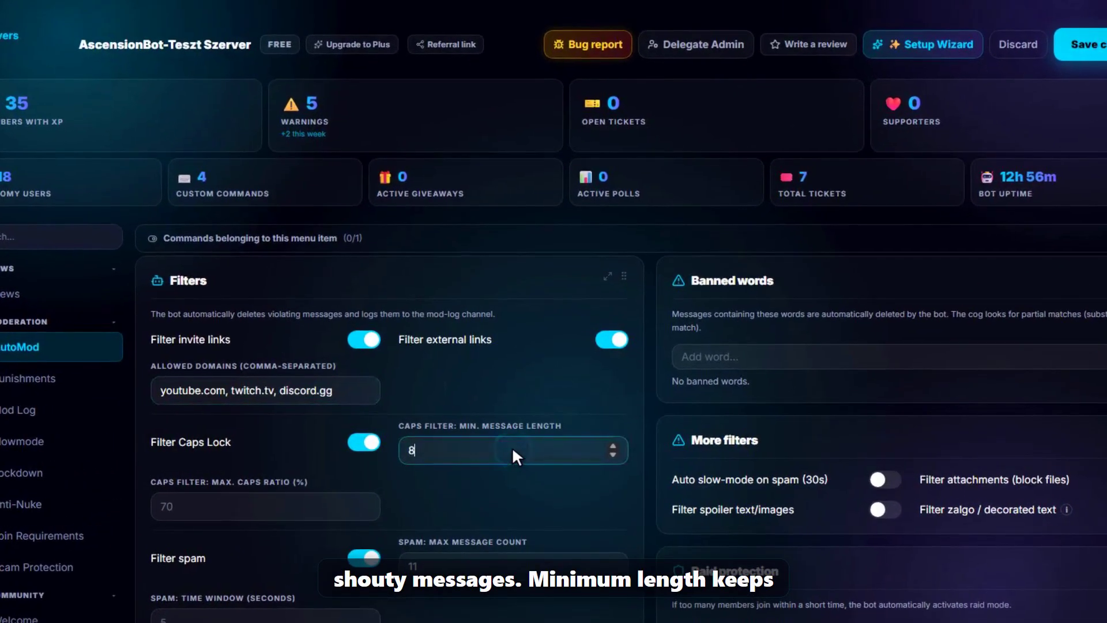
Step: Set the caps filter's maximum caps ratio to 75% and the spam filter to a maximum of 5 messages within 6 seconds
left_click(320, 494)
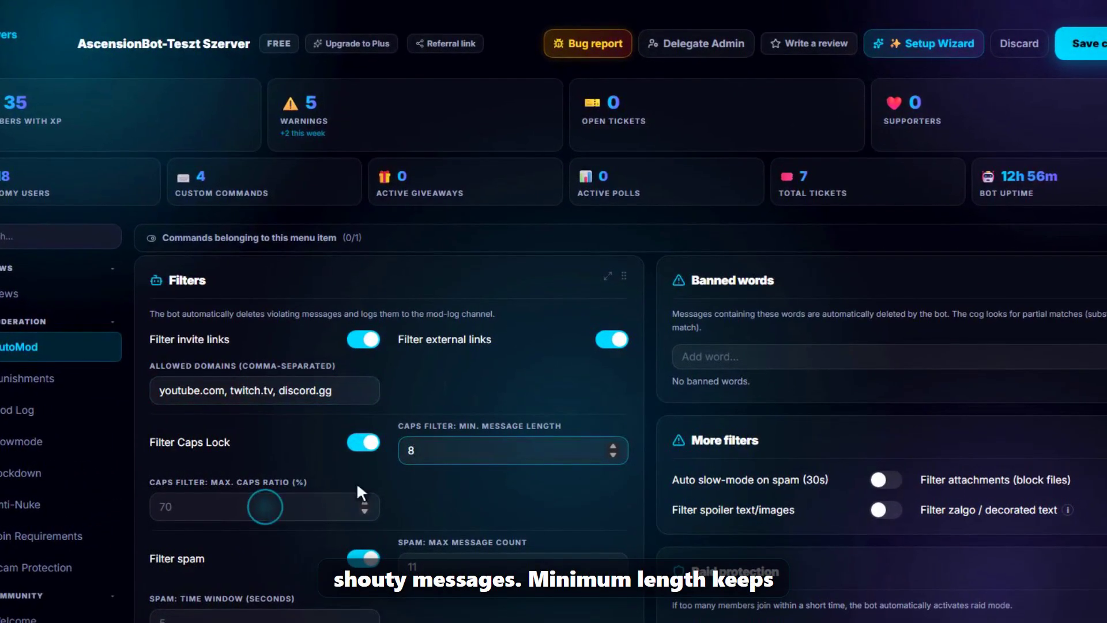
type("75")
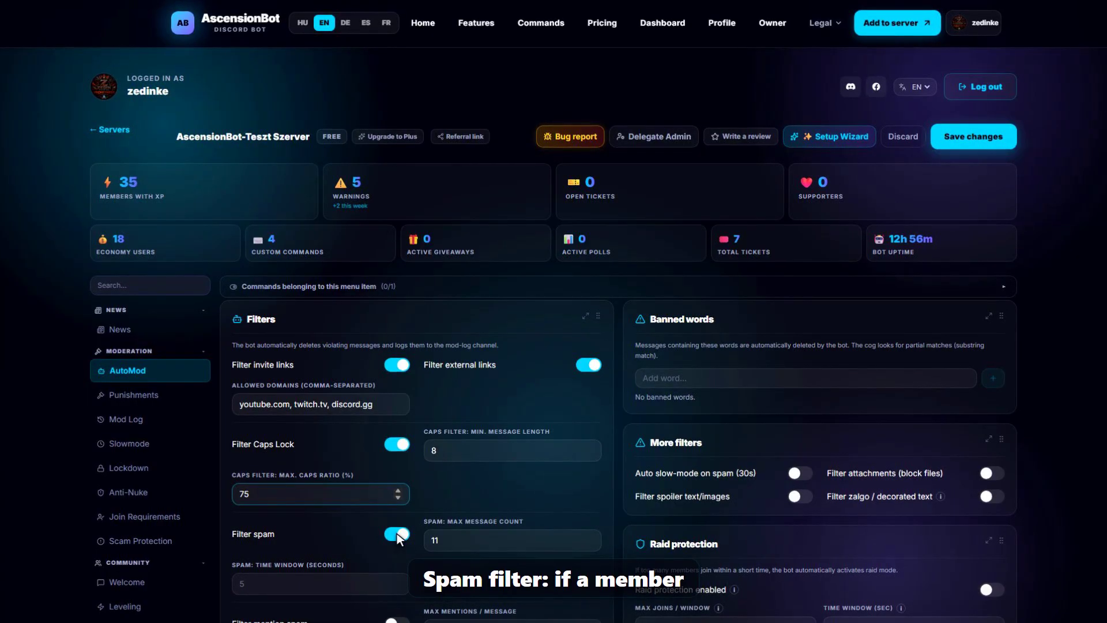
double_click(513, 540)
type("5")
left_click(320, 584)
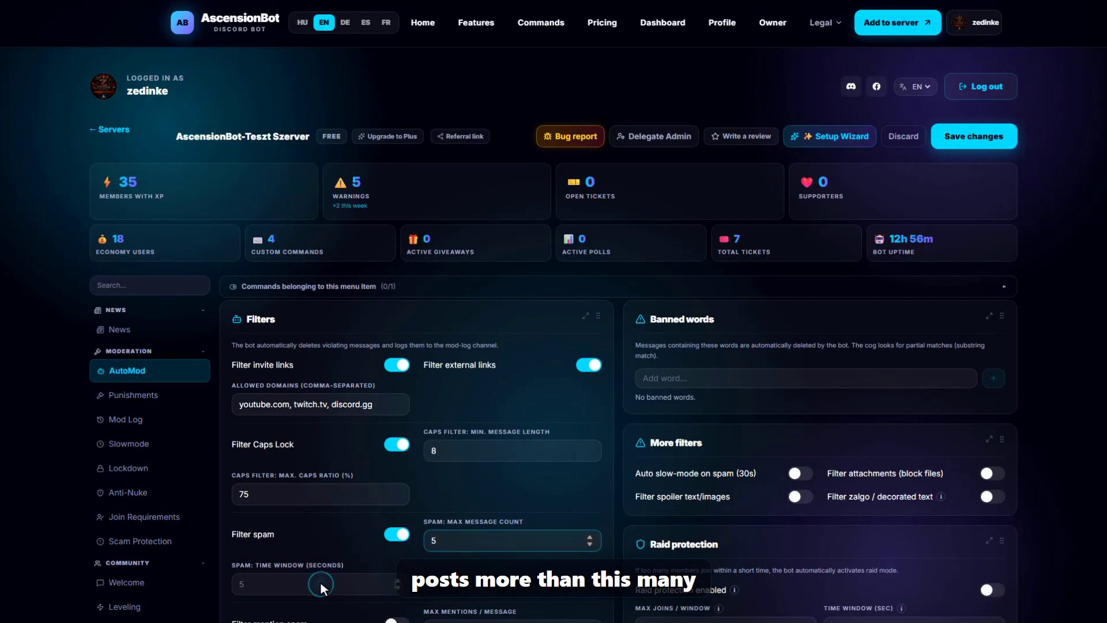
type("6")
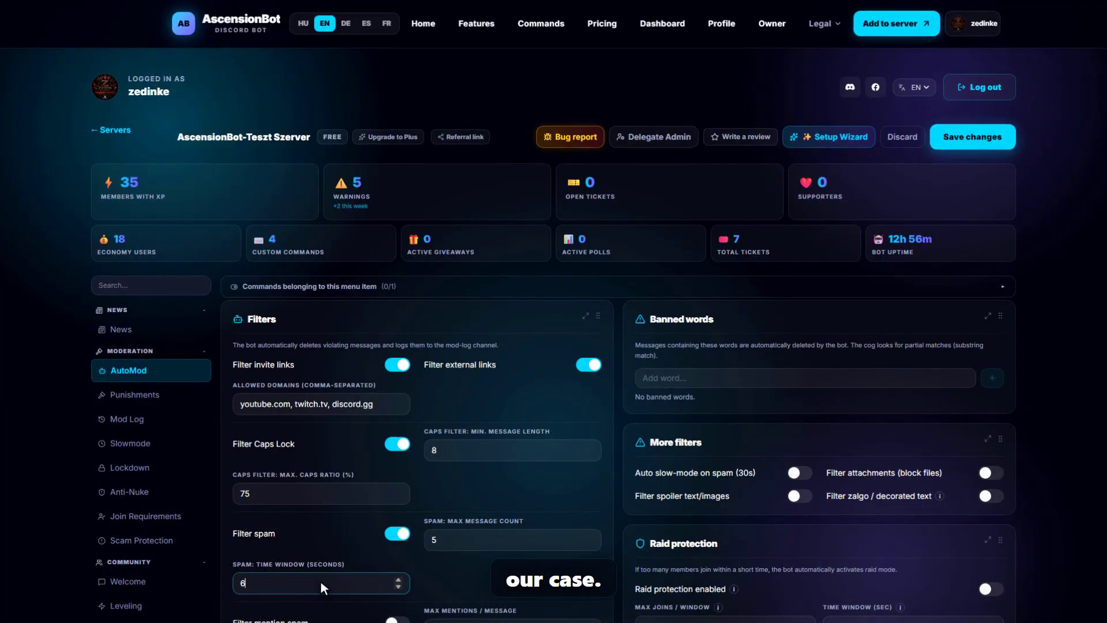
Step: Enable the mention spam filter and set its maximum to 6 mentions per message
scroll(321, 580, "down", 1)
left_click(398, 621)
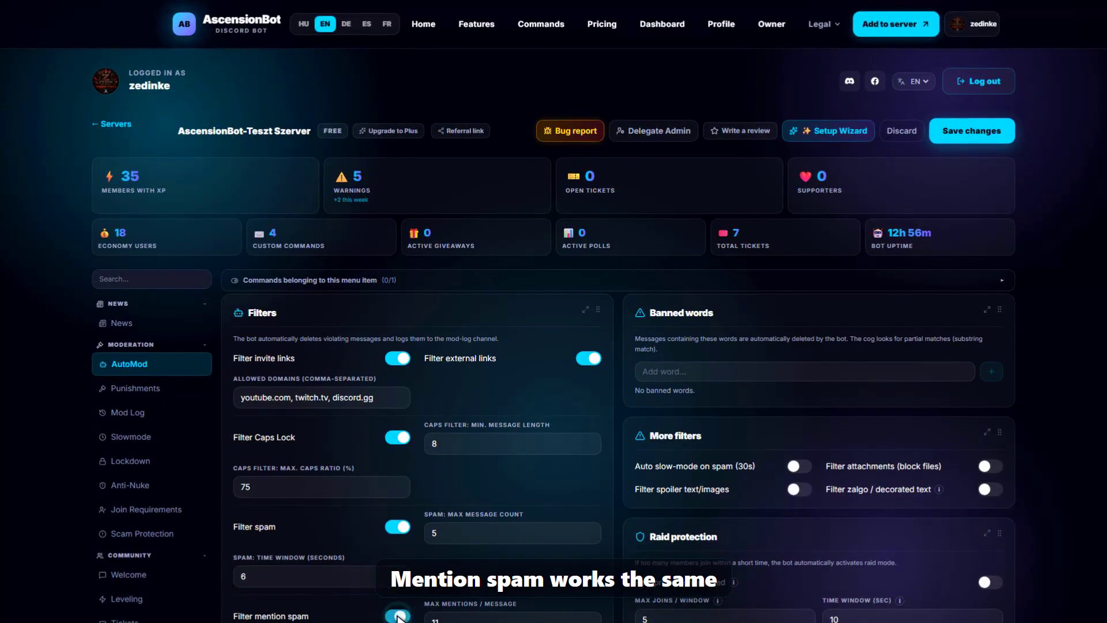
left_click(513, 613)
key("ctrl+a")
type("6")
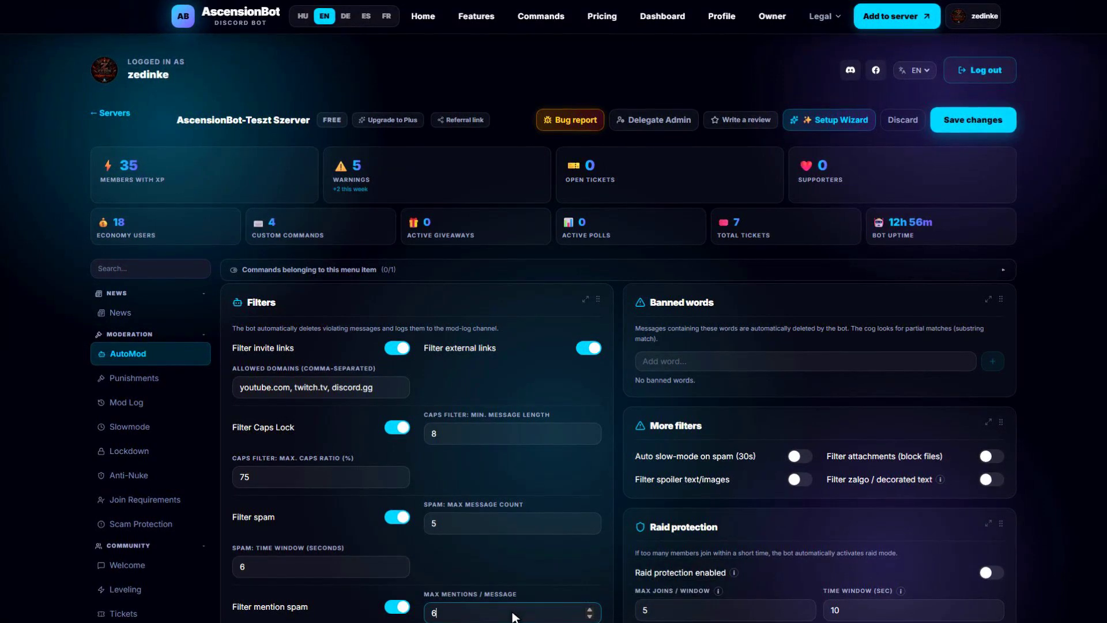
Step: Enable the duplicate messages filter and set its time window to 12 seconds
scroll(397, 312, "down", 5)
left_click(398, 312)
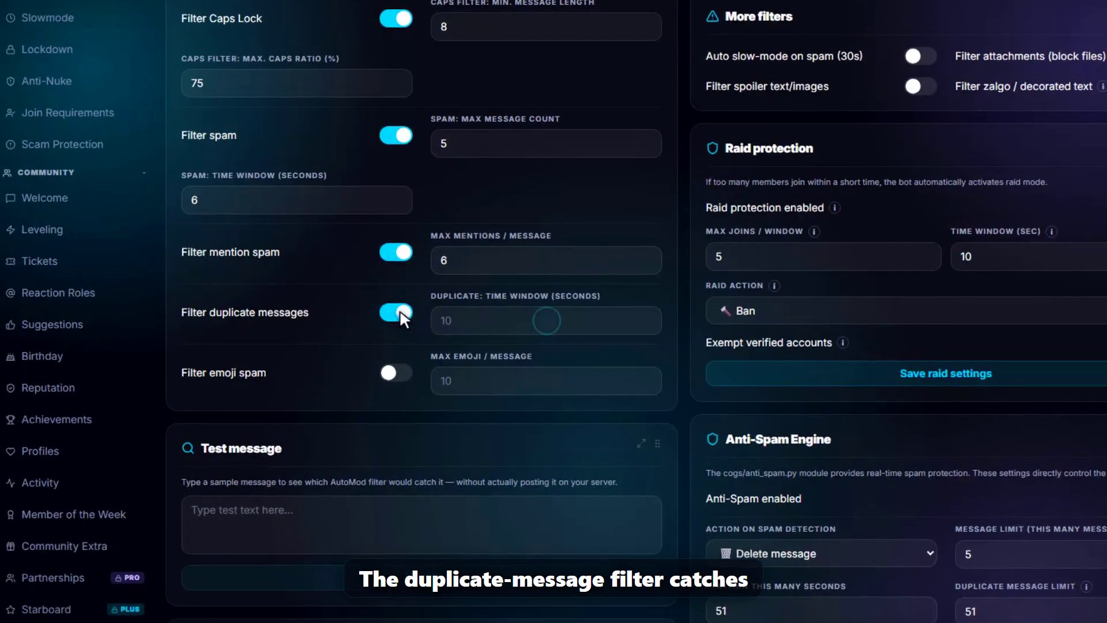
left_click(515, 318)
type("12")
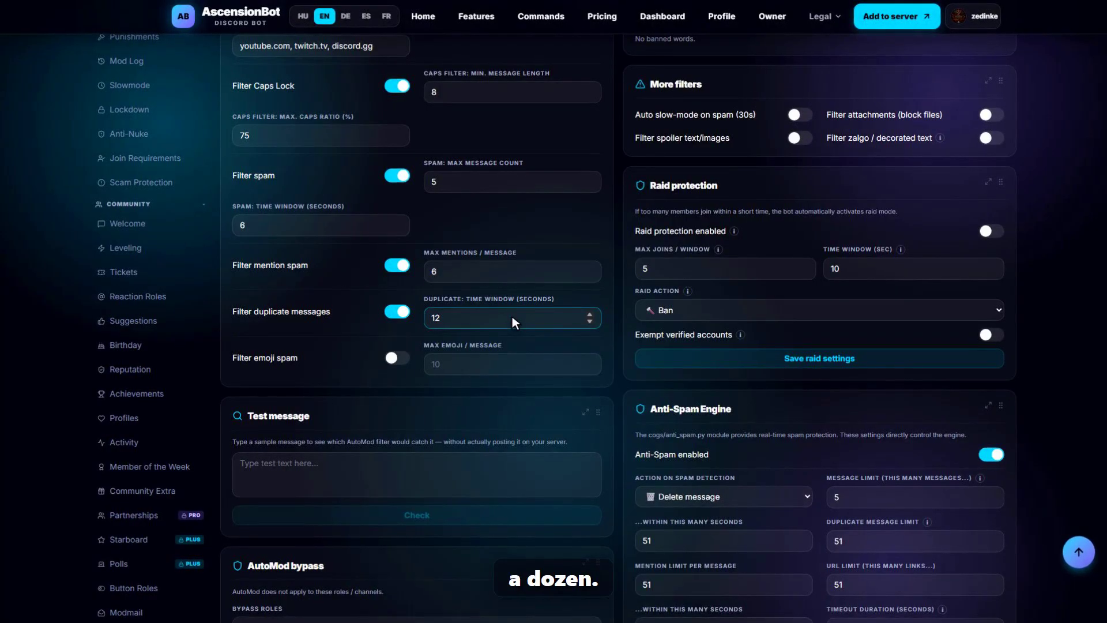
Step: Enable the emoji spam filter and set its maximum to 12 emoji per message
left_click(397, 358)
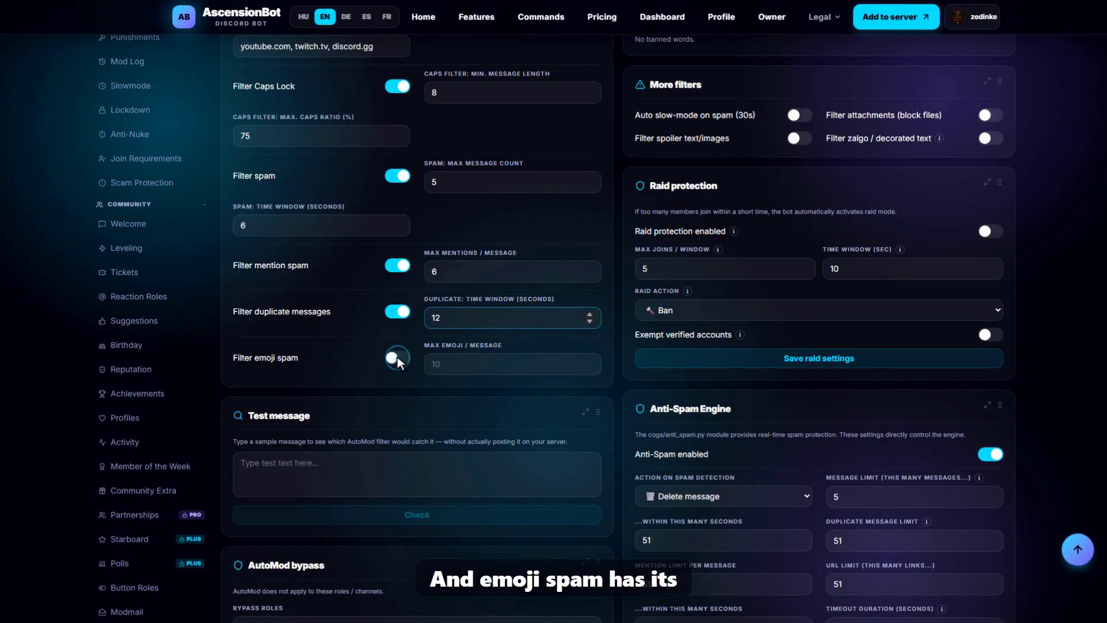
left_click(512, 364)
key("BackSpace")
type("2")
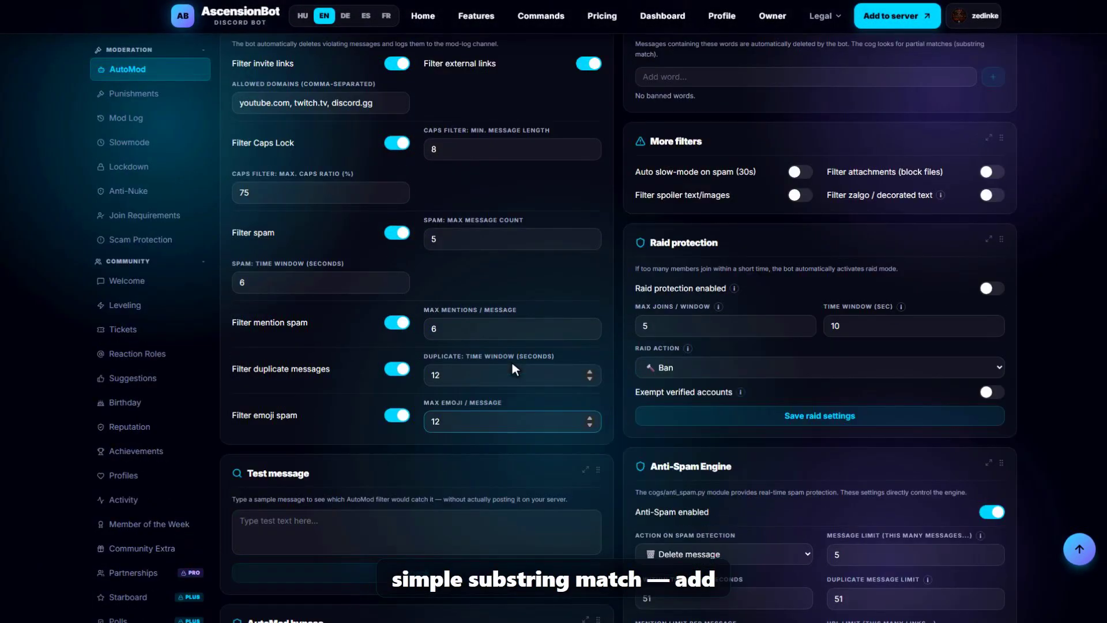
Step: Add 'freenitro-giveaway' to the banned words list and remove it again
left_click(806, 74)
type("freenitro-giveaway")
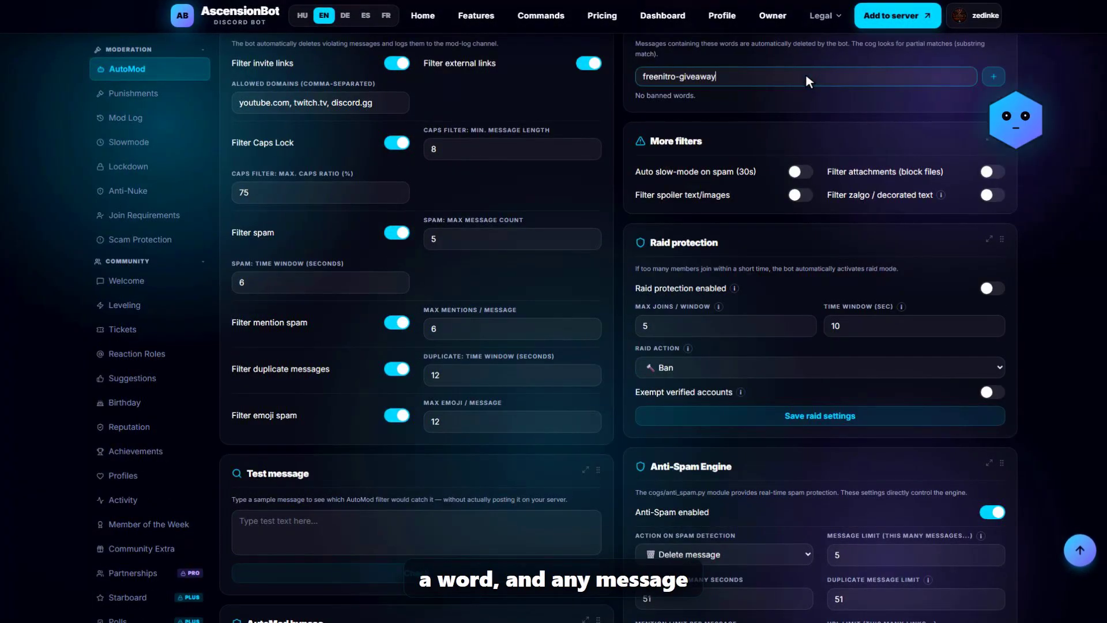
left_click(994, 76)
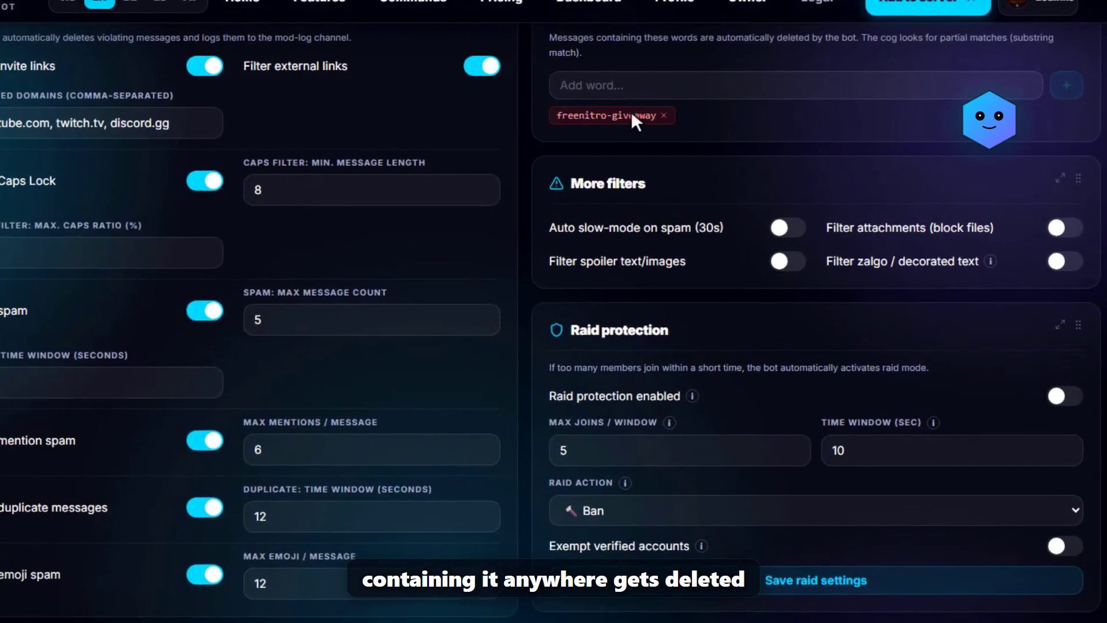
left_click(663, 115)
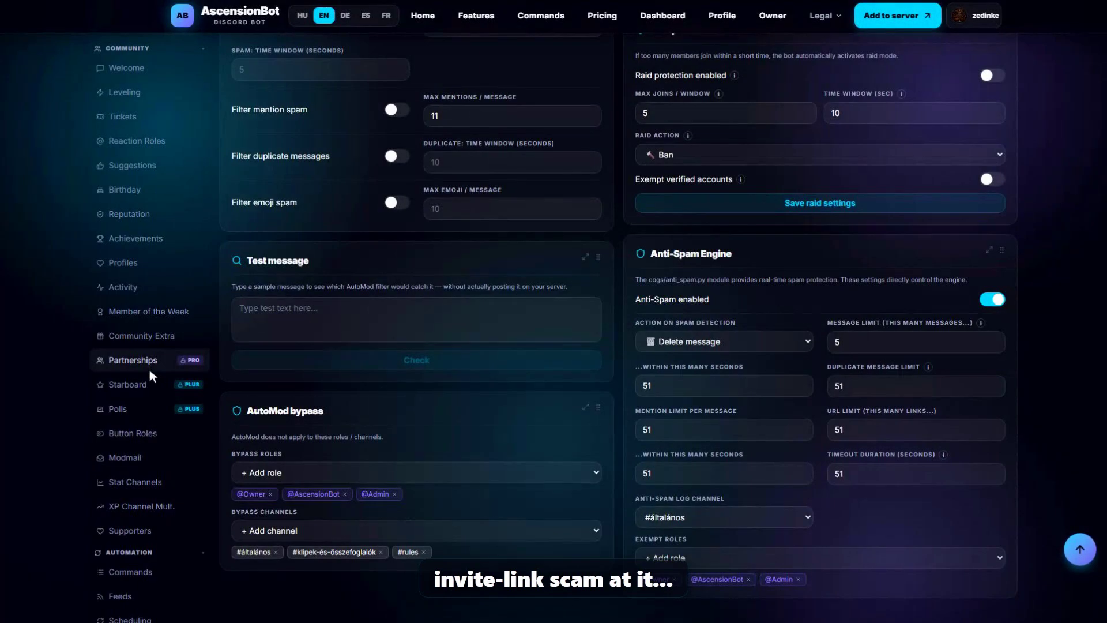
Step: Check the test message 'Hey everyone, check out my new server! discord.gg/totallynotascam' against the AutoMod filters
left_click(416, 319)
type("Hey everyon")
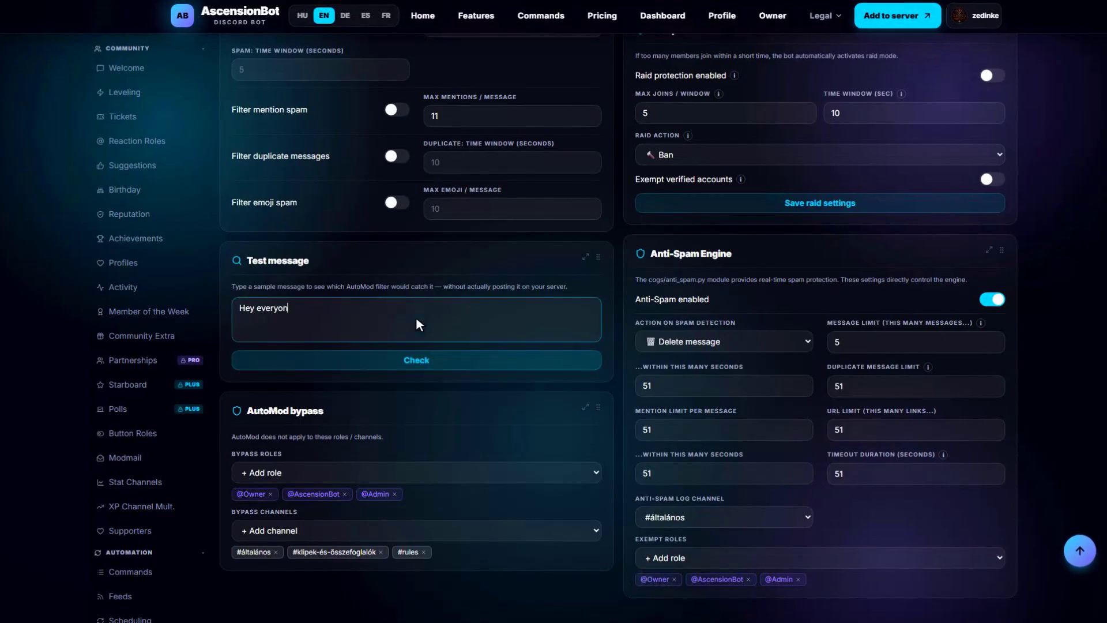
type("e, check out my new server! discord.gg/totallynotascam")
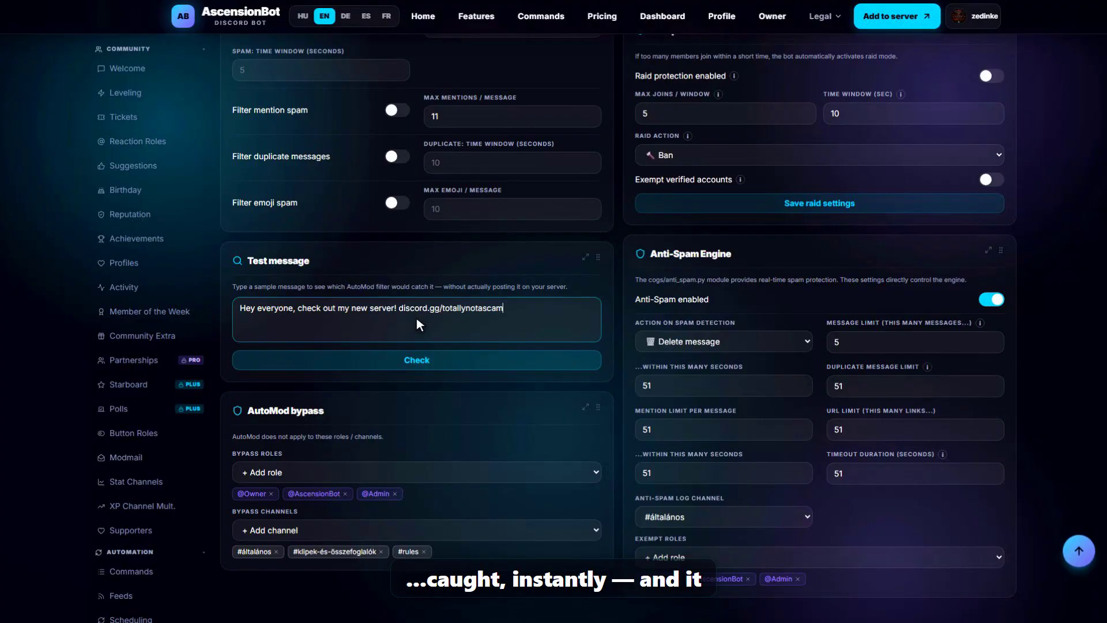
left_click(417, 360)
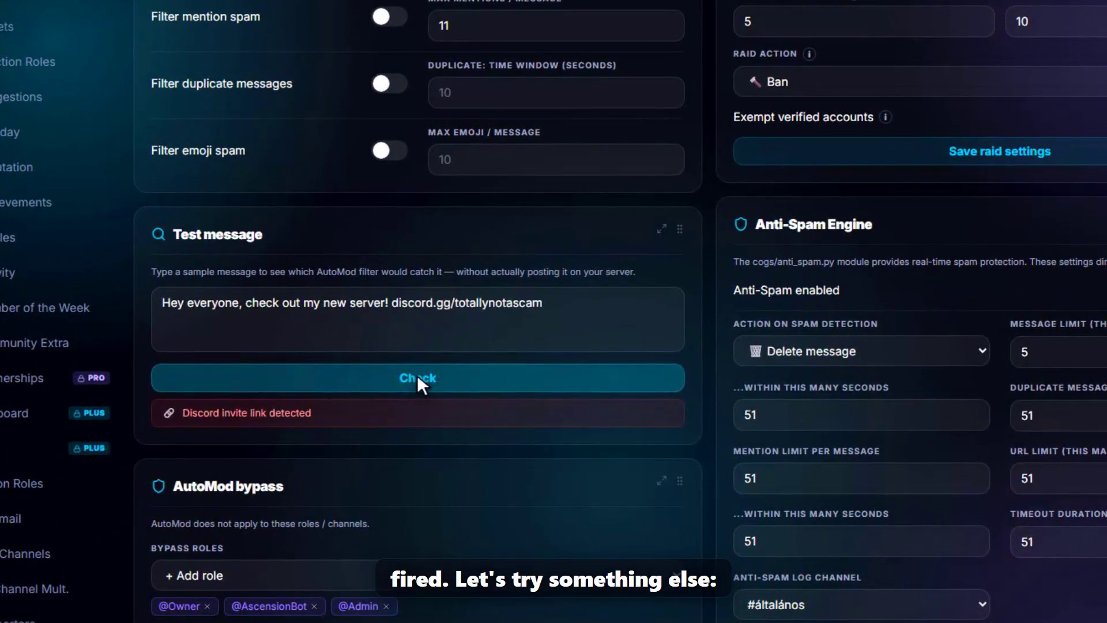
Step: Replace the test message with 'STOP SPAMMING THIS CHANNEL RIGHT NOW OR YOU WILL GET BANNED IMMEDIATELY' and check it against the filters
left_click(417, 316)
key("ctrl+a")
key("BackSpace")
type("S")
type("TOP SPAMMING THIS CHANNEL")
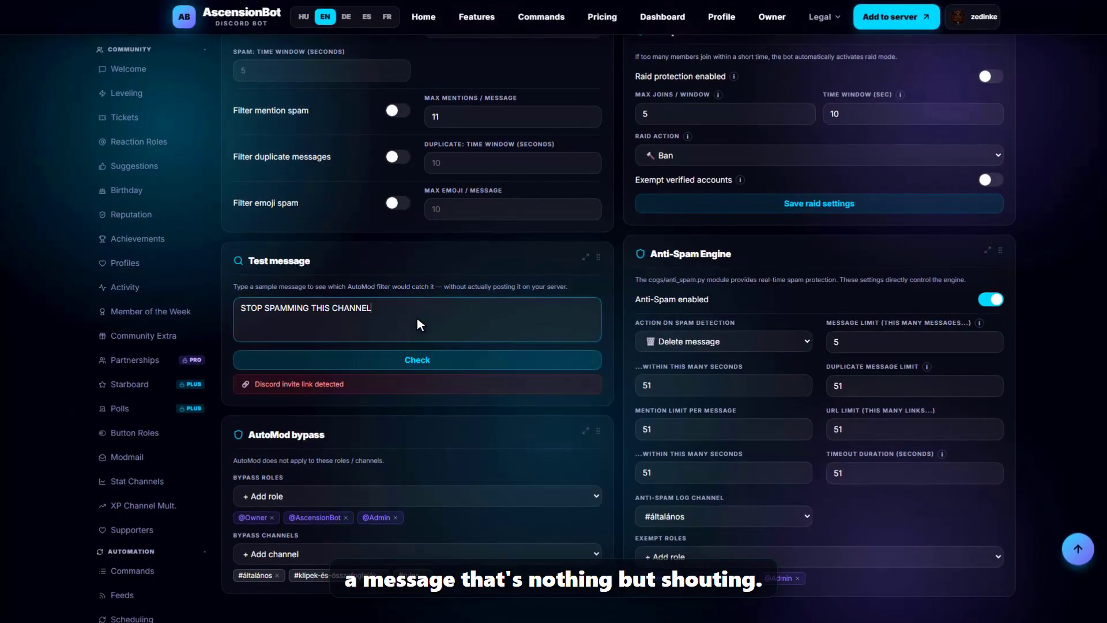
type(" RIGHT NOW OR YOU WILL GET BANNED IMMEDIATELY")
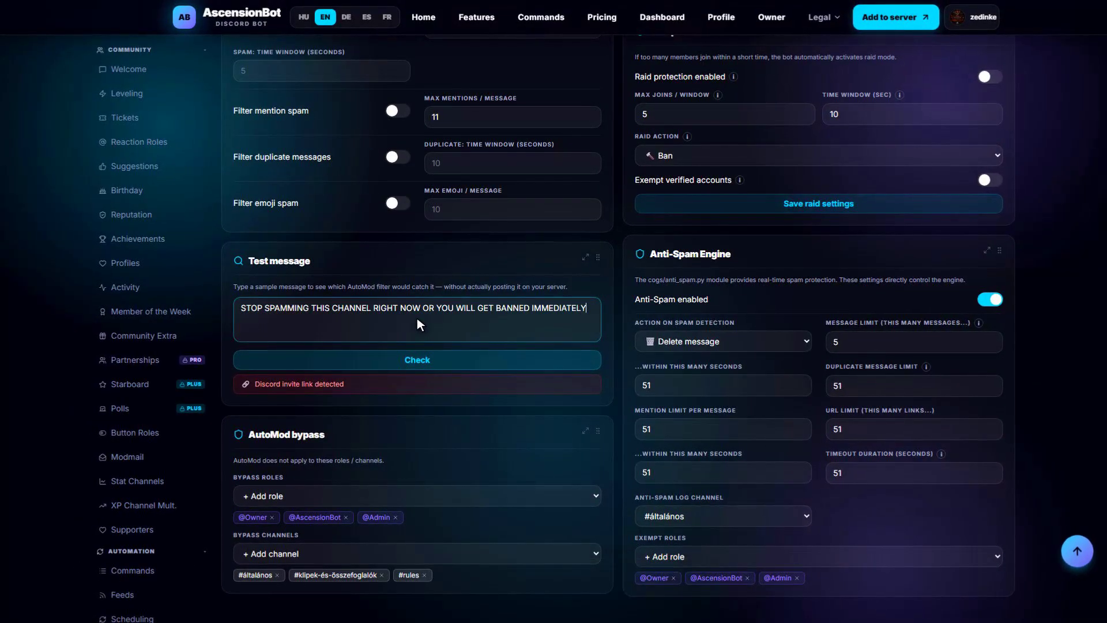
left_click(417, 358)
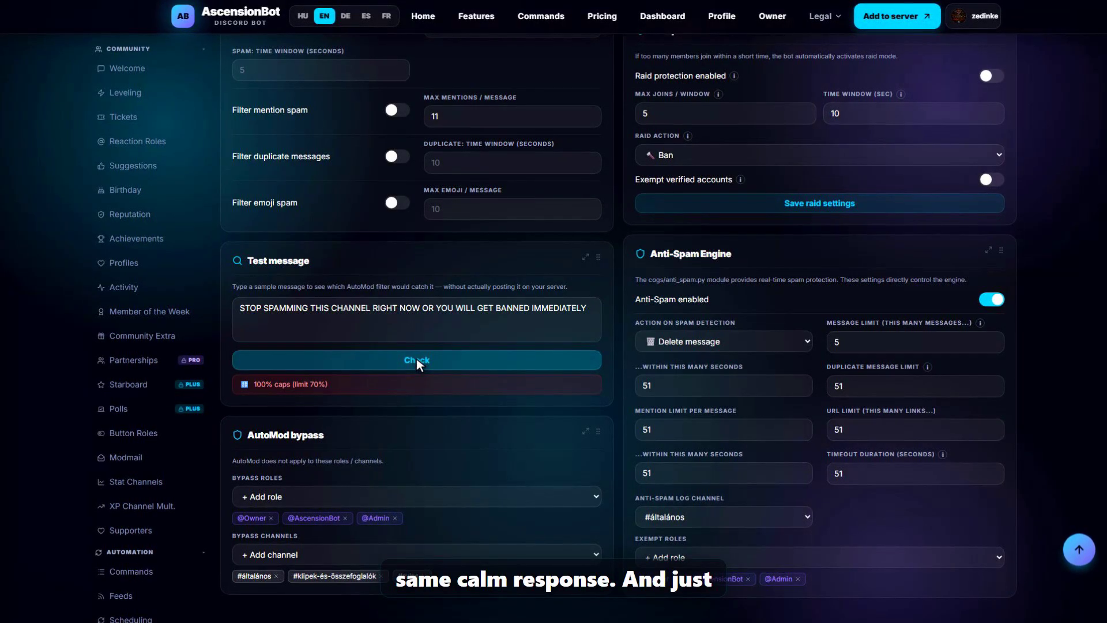
Step: Replace the test message with 'Anyone up for a game night this weekend?' and check it against the filters
left_click(417, 317)
key("ctrl+a")
key("BackSpace")
type("Anyone up for a game")
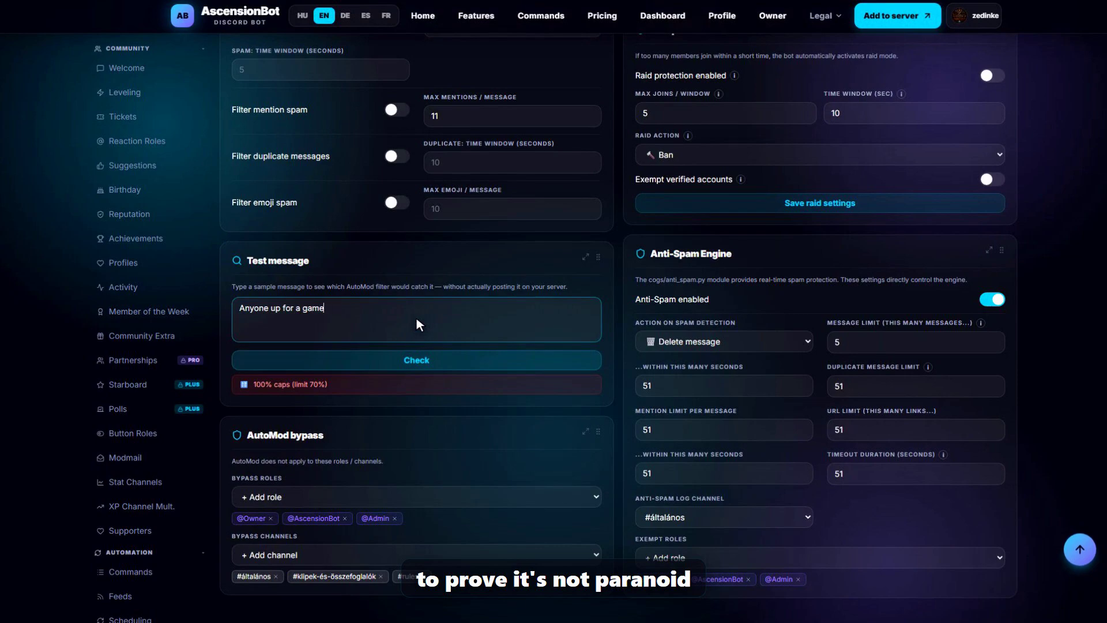
type(" night this weekend?")
left_click(416, 359)
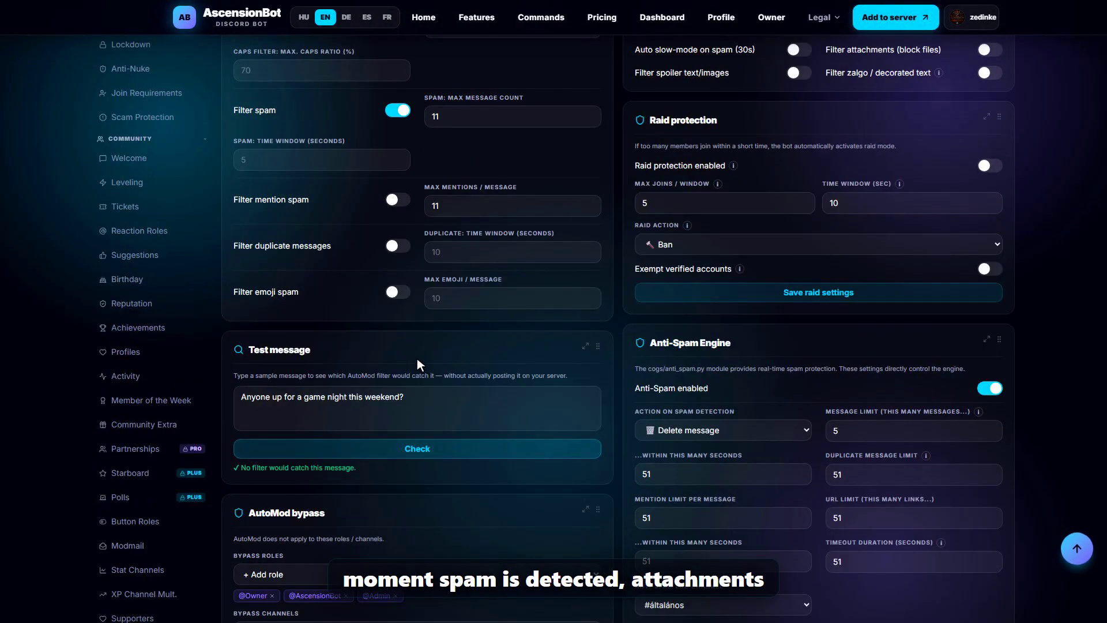
Step: Enable auto slow-mode on spam and the attachment, spoiler and zalgo / decorated text filters under More filters
left_click(800, 59)
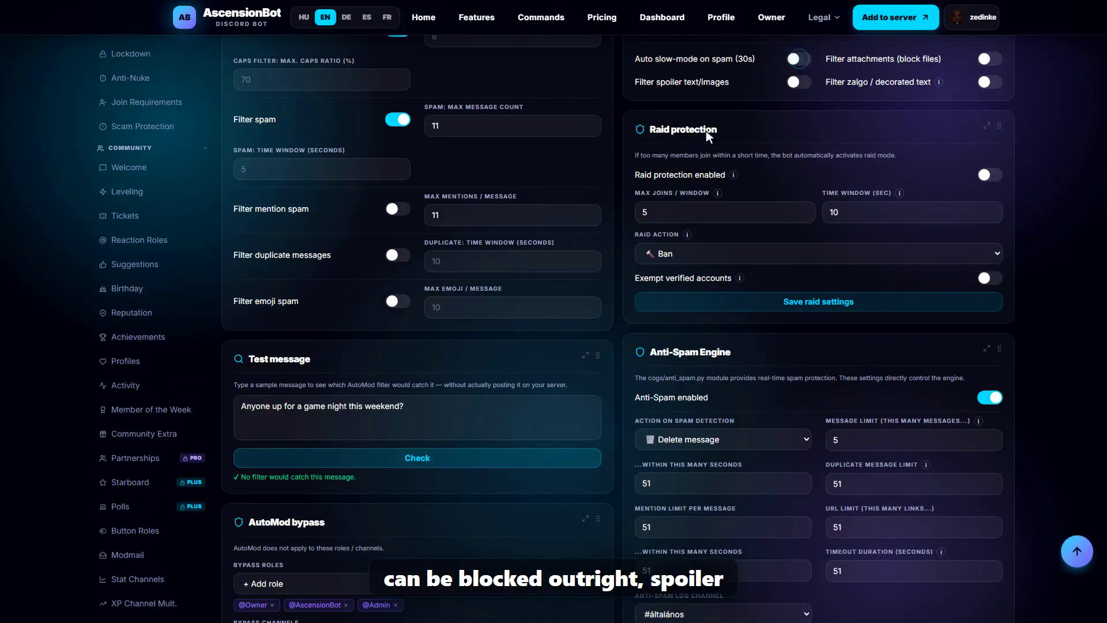
left_click(991, 58)
left_click(799, 83)
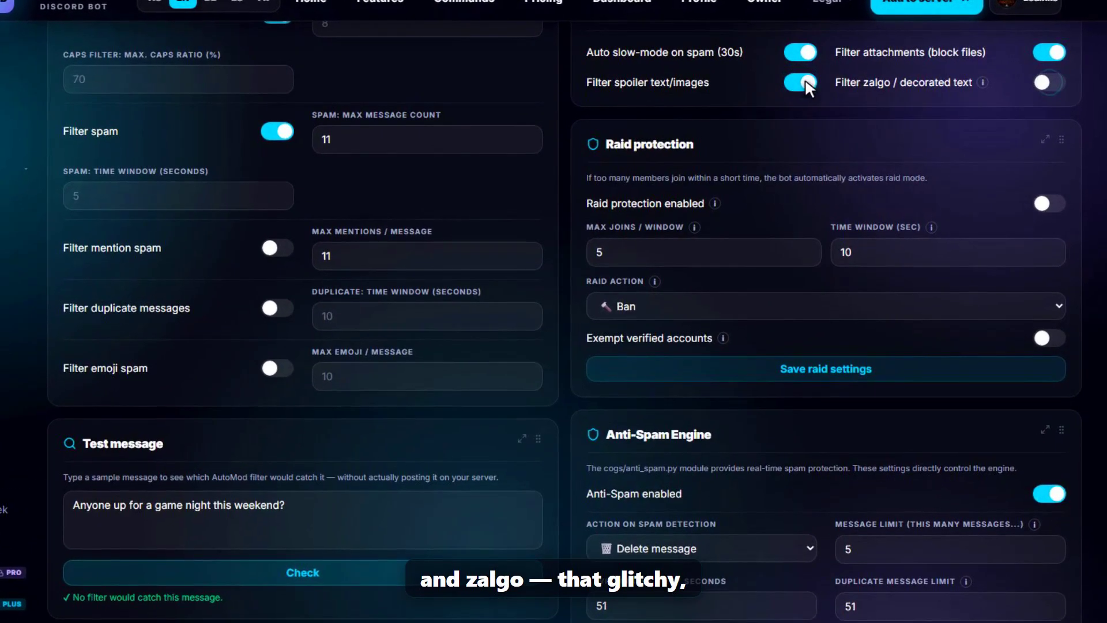
left_click(991, 82)
mouse_move(983, 82)
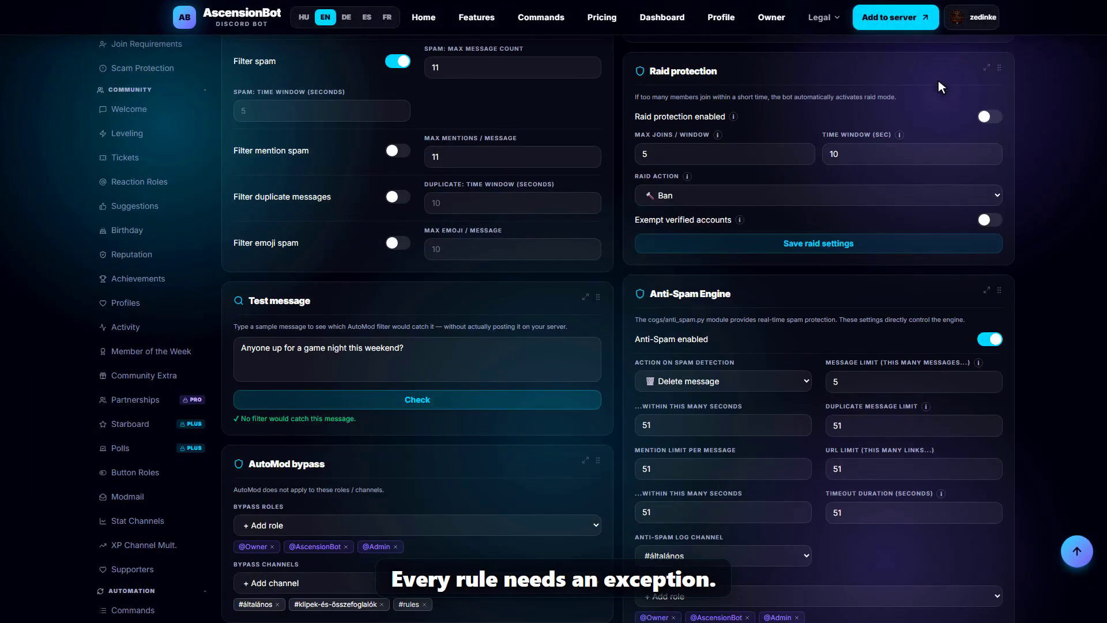
Step: Add the Moderator role and the #bot-commands channel to the AutoMod bypass
left_click(417, 524)
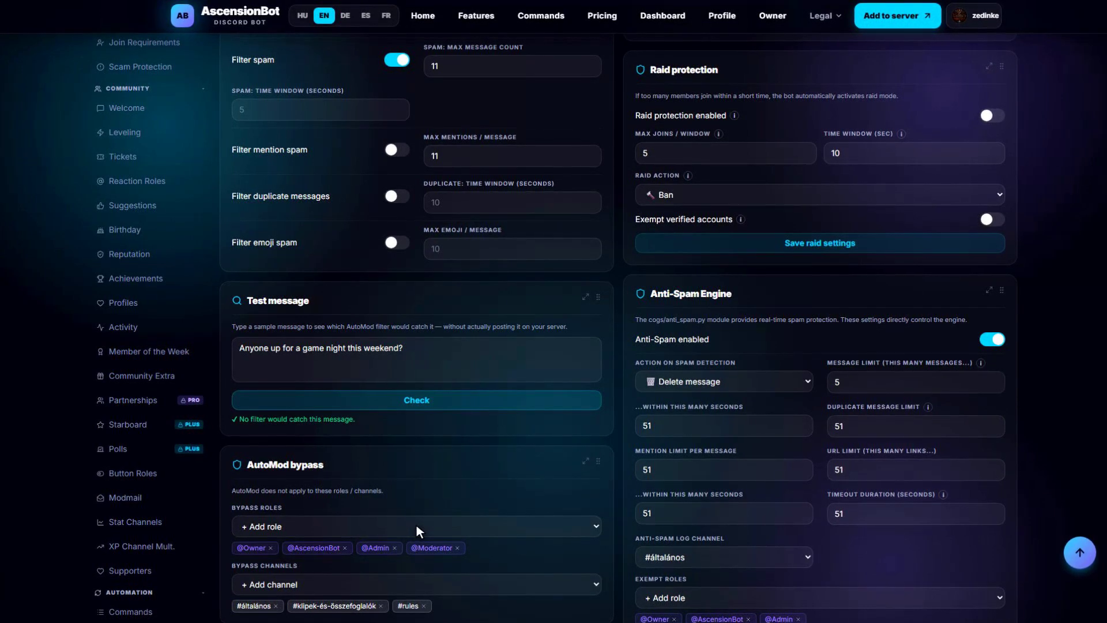
left_click(417, 585)
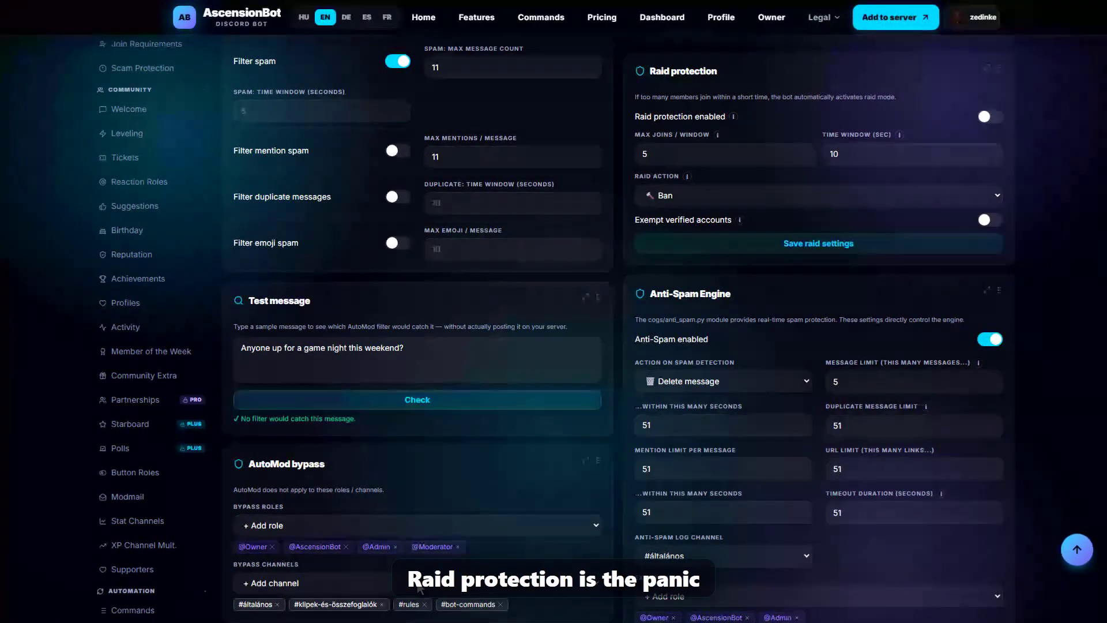
Step: Enable raid protection with a threshold of 12 joins within a 20-second time window
scroll(150, 365, "up", 6)
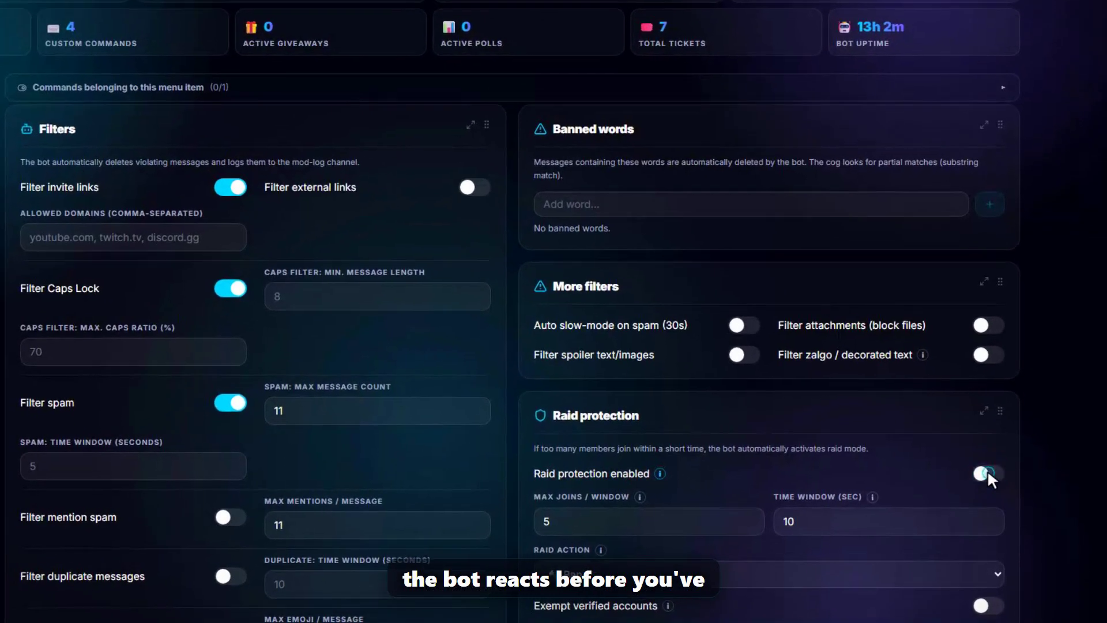
left_click(989, 475)
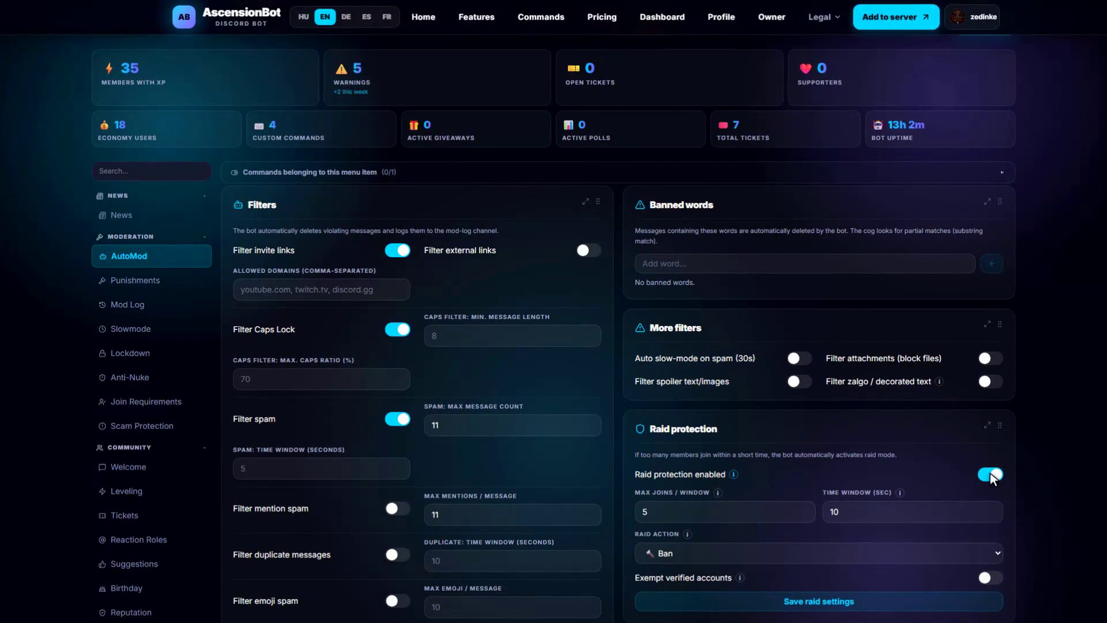
left_click(724, 511)
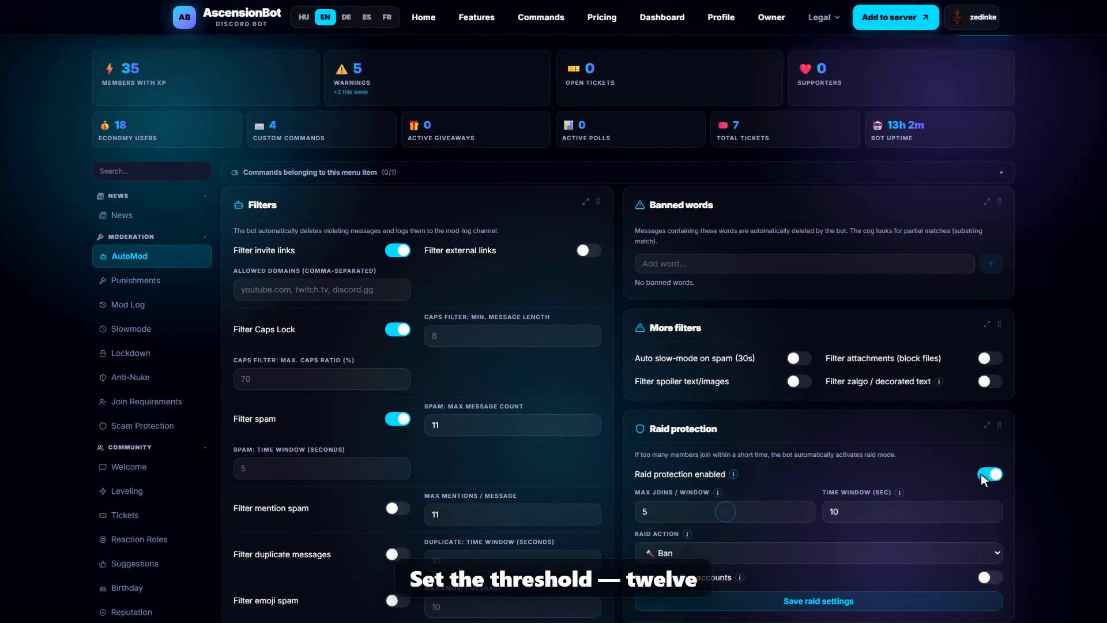
key("BackSpace")
type("12")
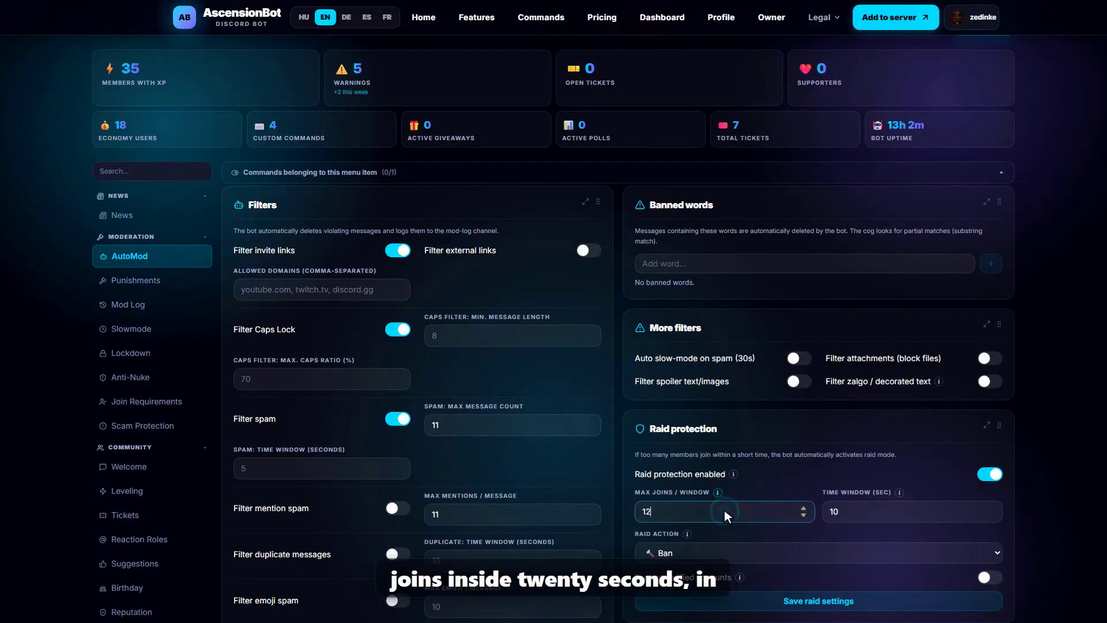
left_click(912, 510)
key("BackSpace")
key("BackSpace")
type("20")
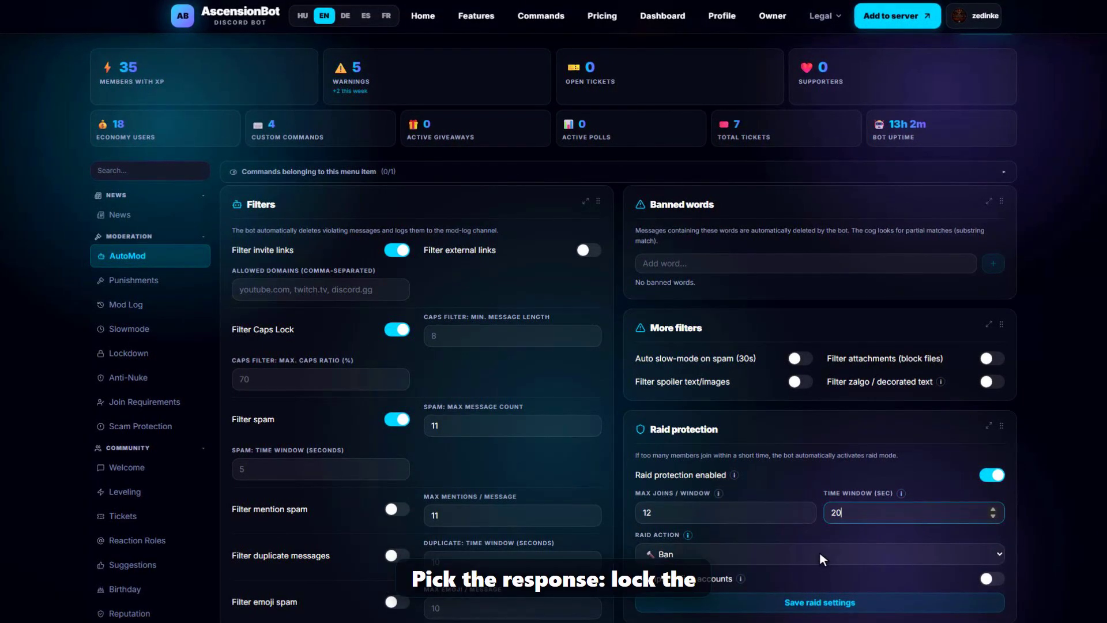
Step: Set the raid action to Server lockdown, exempt verified accounts, and save the raid settings
scroll(820, 553, "up", 3)
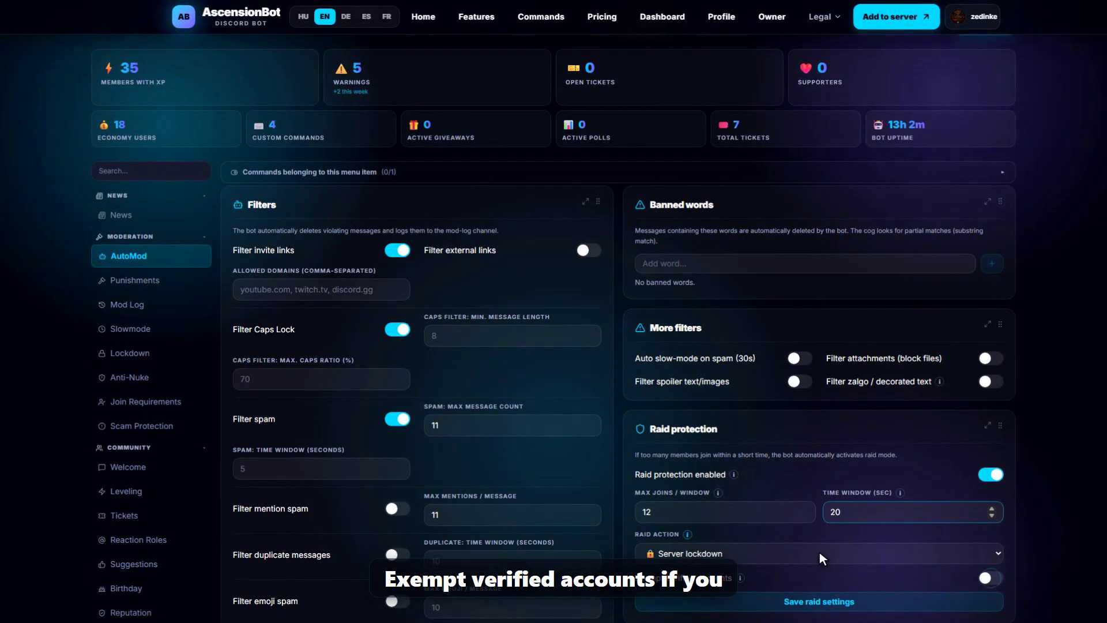
left_click(990, 577)
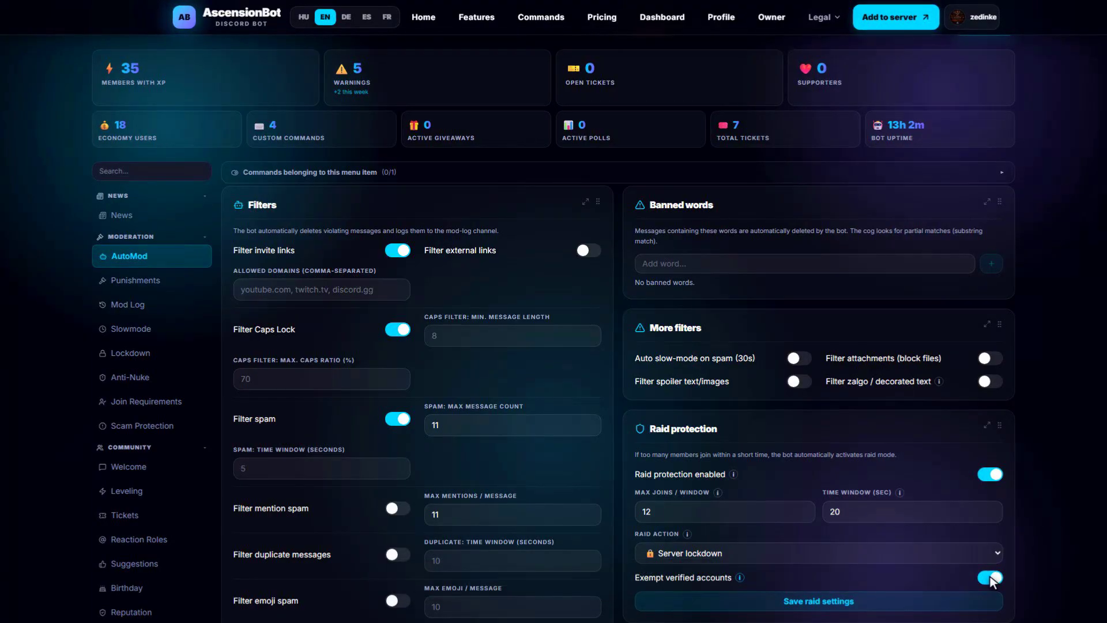
left_click(822, 603)
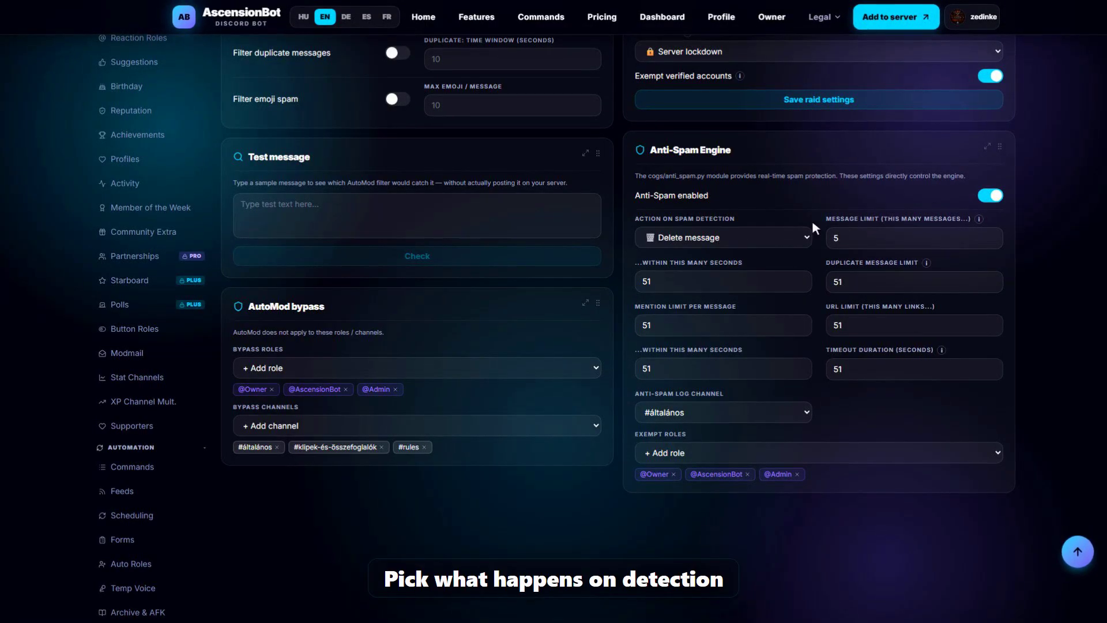
Step: Set the Anti-Spam Engine's detection action to Timeout and its message limit to 6 messages within 5 seconds
left_click(723, 237)
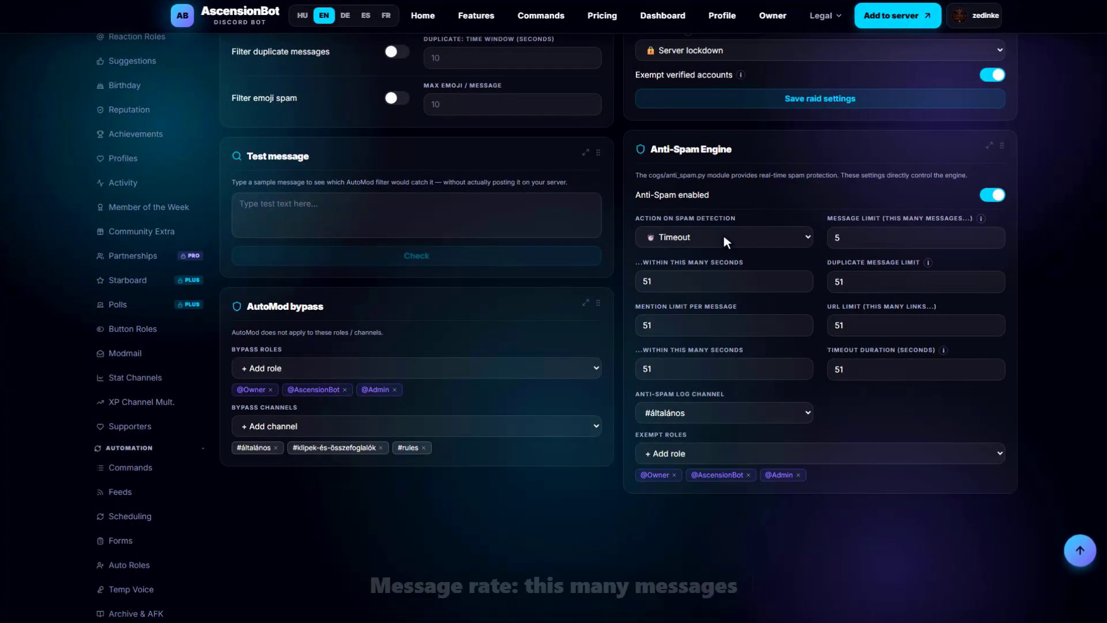
left_click(917, 237)
key("ctrl+a")
type("6")
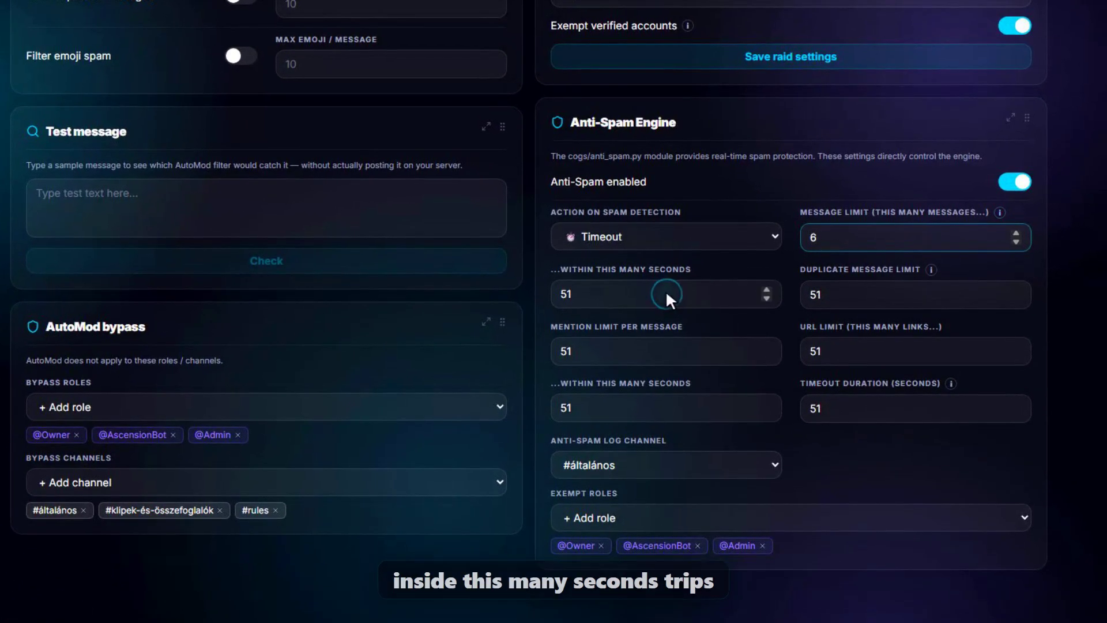
left_click(725, 281)
key("BackSpace")
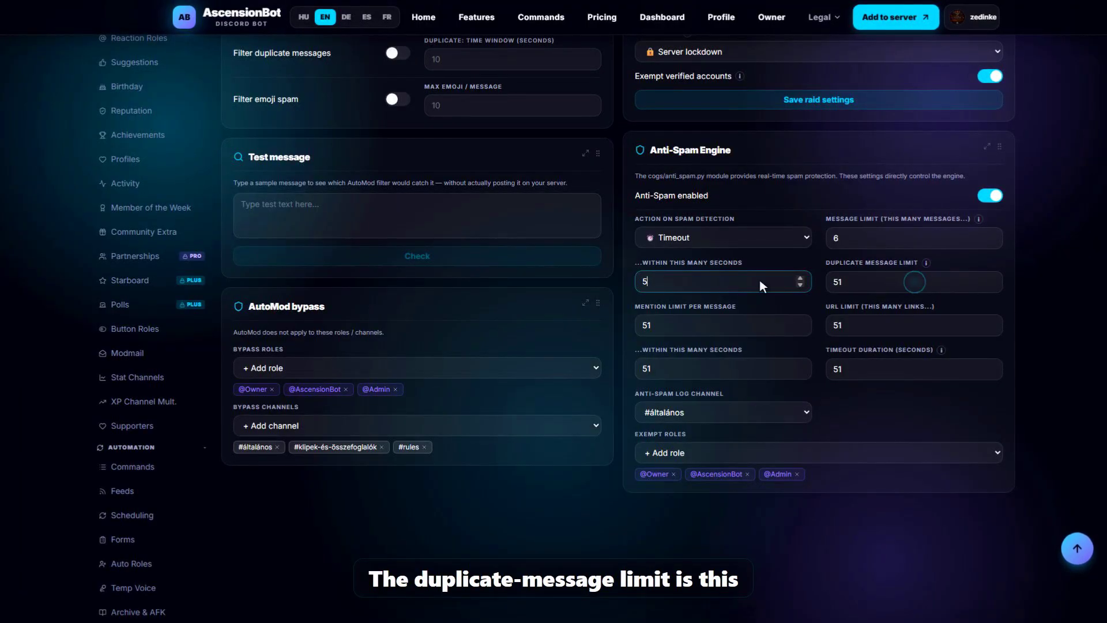
Step: Set the Anti-Spam Engine's duplicate message limit to 3 and its mention limit per message to 6
left_click(915, 282)
key("ctrl+a")
type("3")
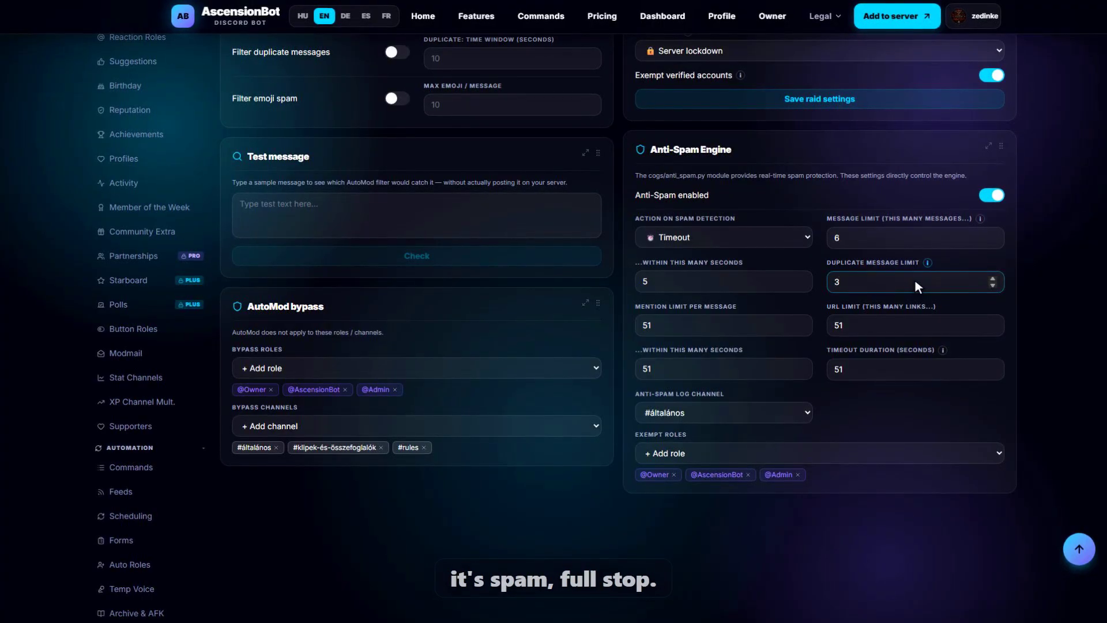
left_click(724, 326)
key("BackSpace")
key("BackSpace")
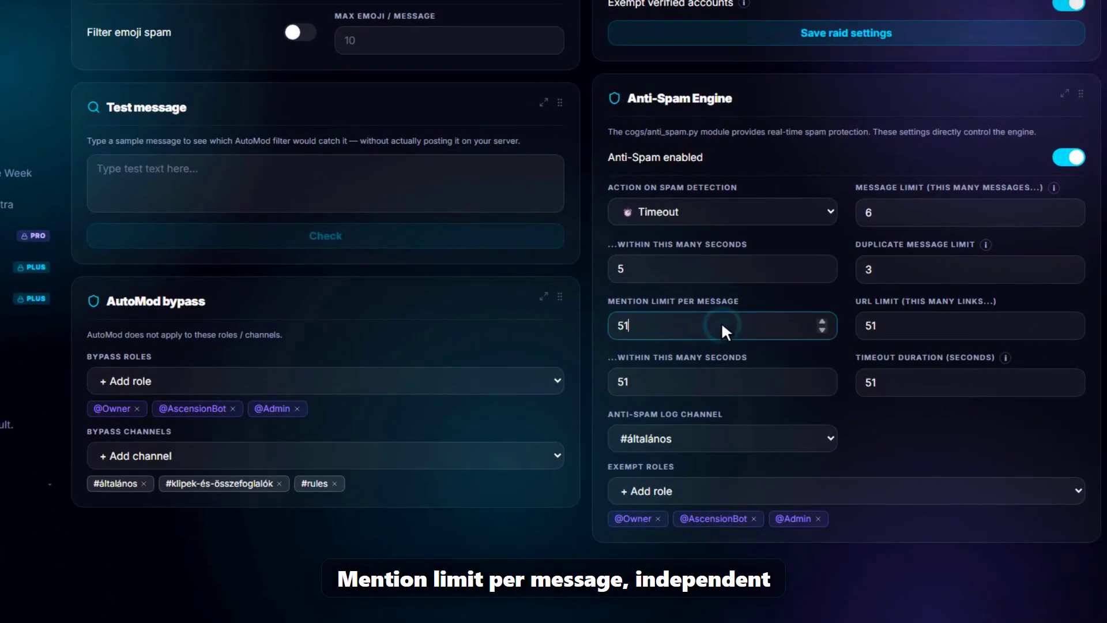
type("6")
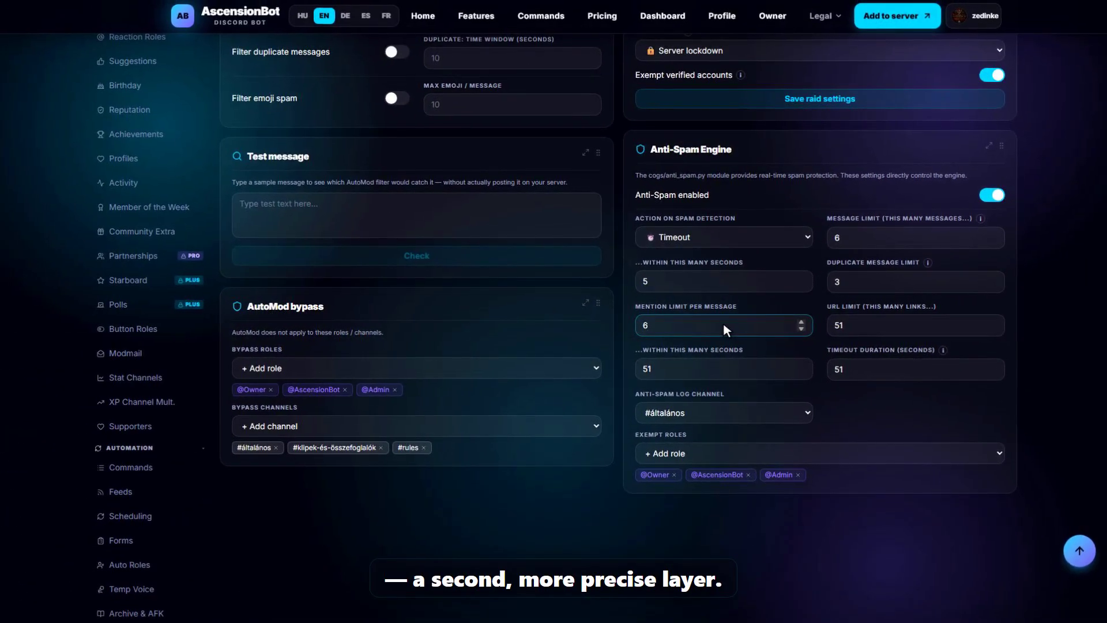
Step: Set the Anti-Spam Engine's URL limit to 4 links within 45 seconds
left_click(916, 326)
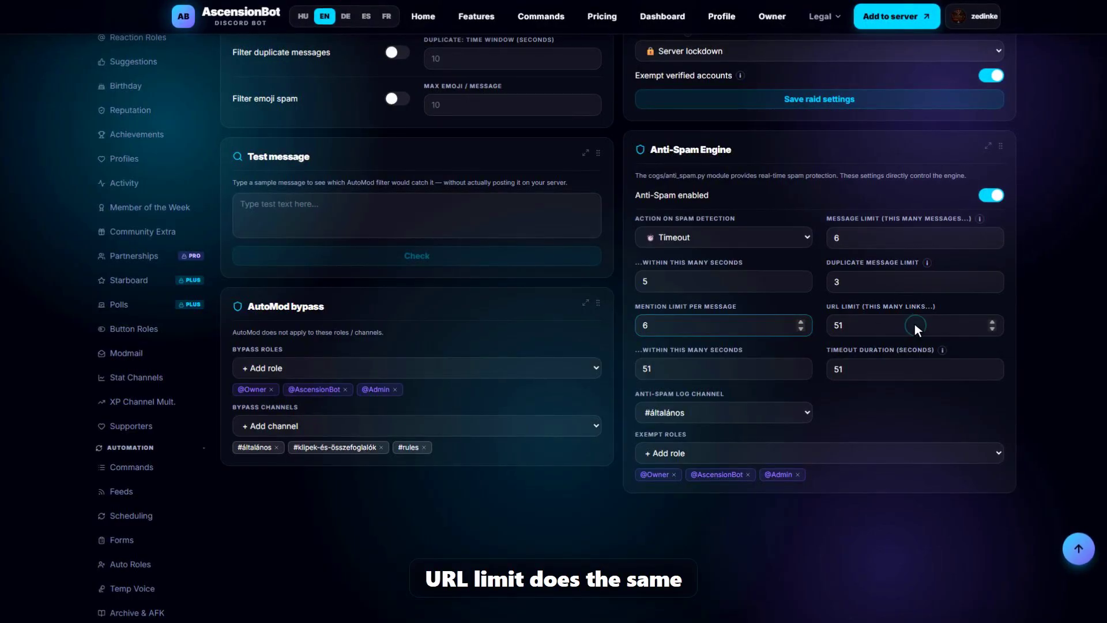
key("BackSpace")
key("BackSpace")
type("4")
left_click(723, 368)
key("BackSpace")
key("BackSpace")
type("45")
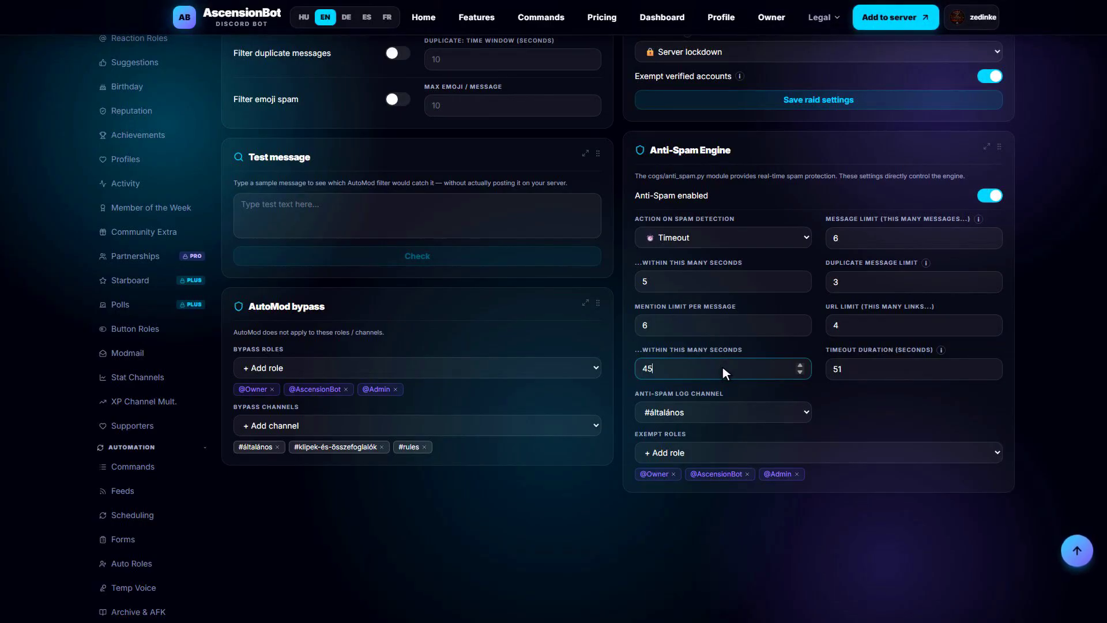
Step: Set the Anti-Spam Engine's timeout duration to 600 seconds
left_click(914, 368)
key("BackSpace")
key("BackSpace")
type("600")
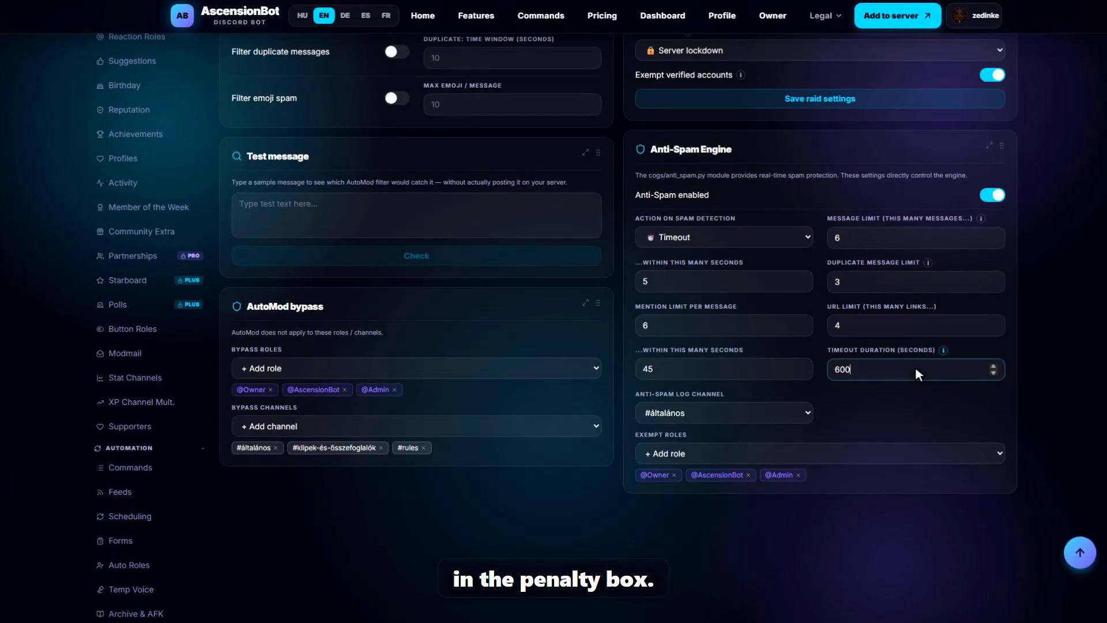
Step: Set the anti-spam log channel to #mod-log and add the Moderator role to the exempt roles
left_click(724, 413)
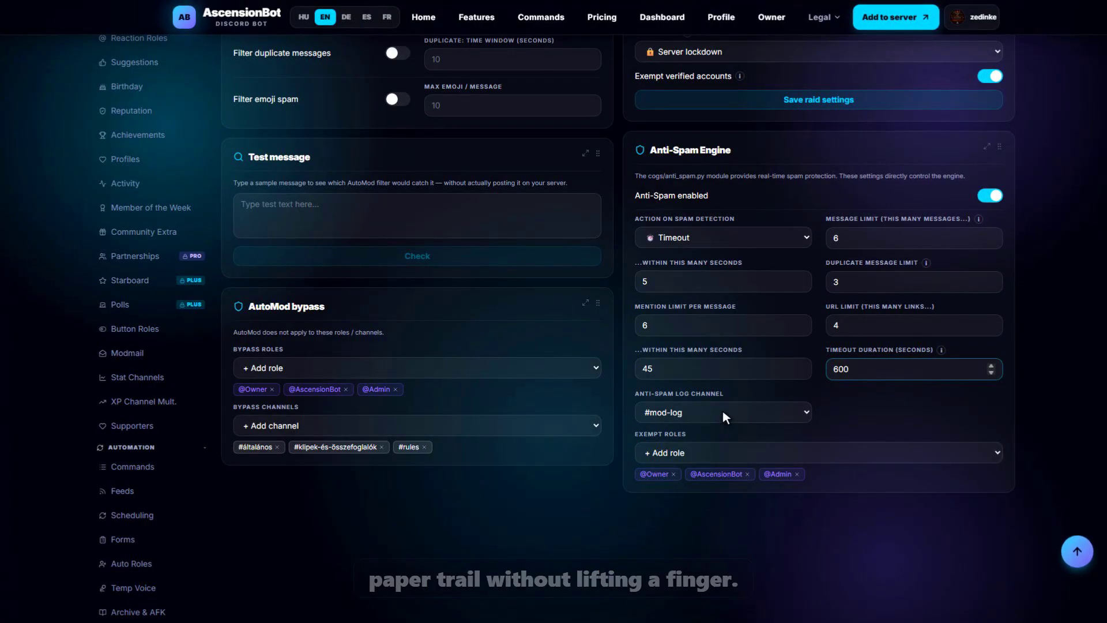
left_click(819, 451)
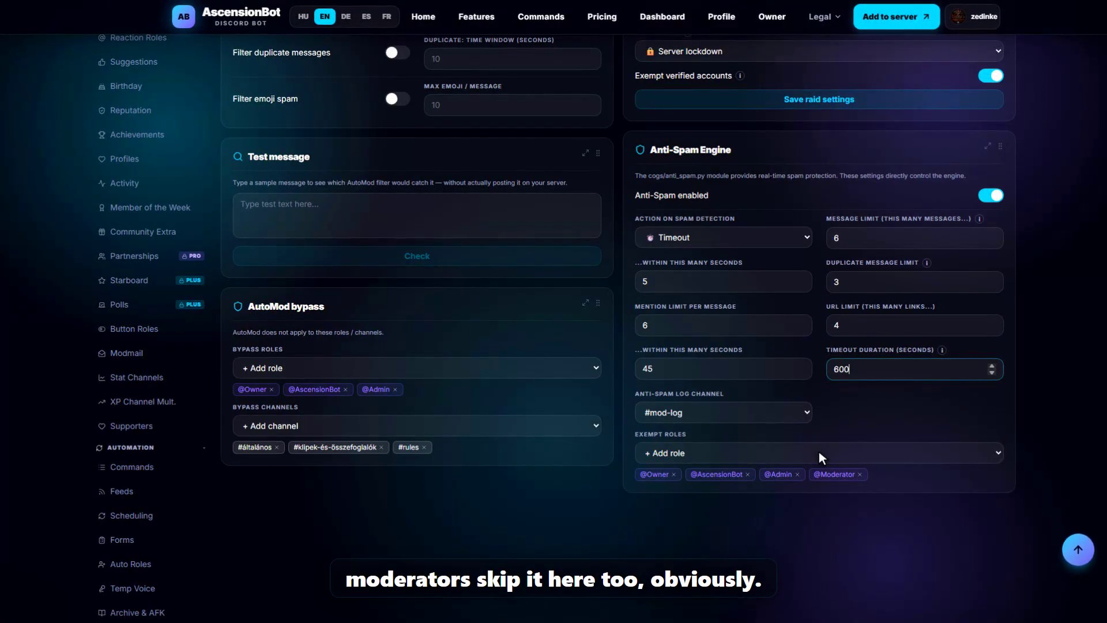
scroll(819, 452, "up", 11)
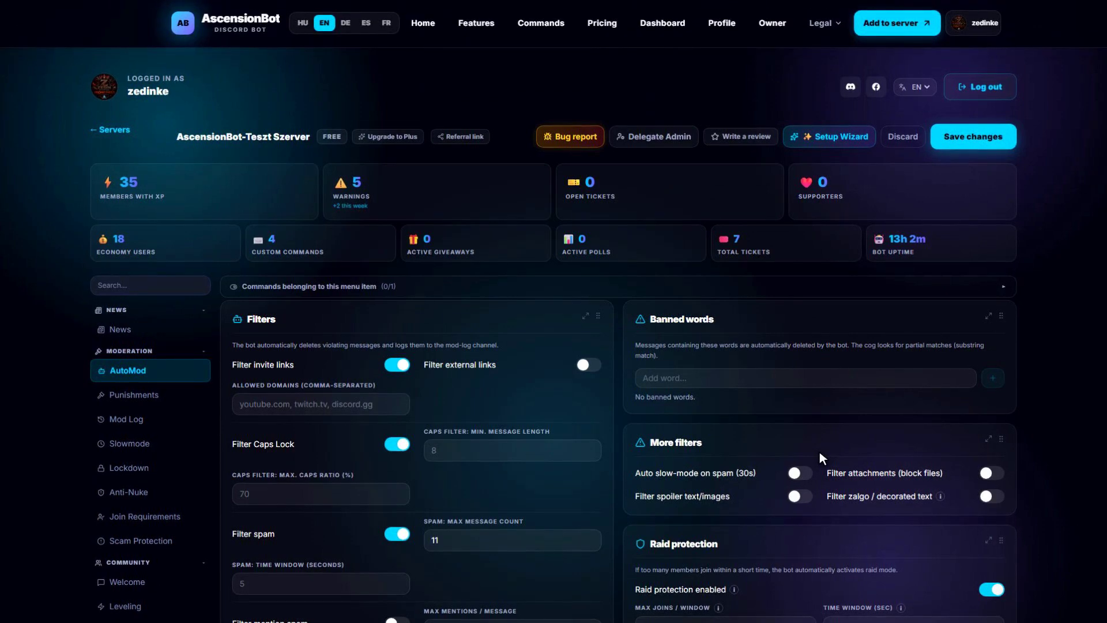